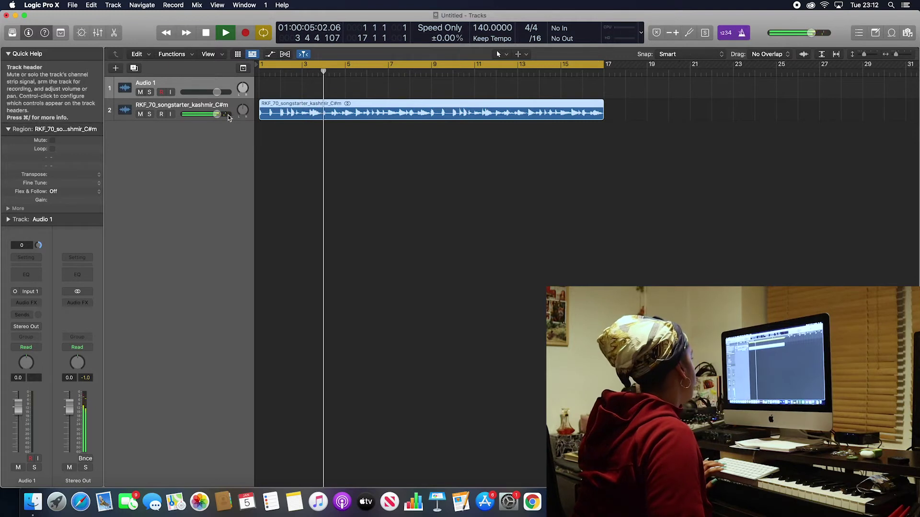
Add a software instrument track to the project containing the RKF_70_songstarter_kashmir_C#m loop
left_click(116, 67)
left_click(355, 42)
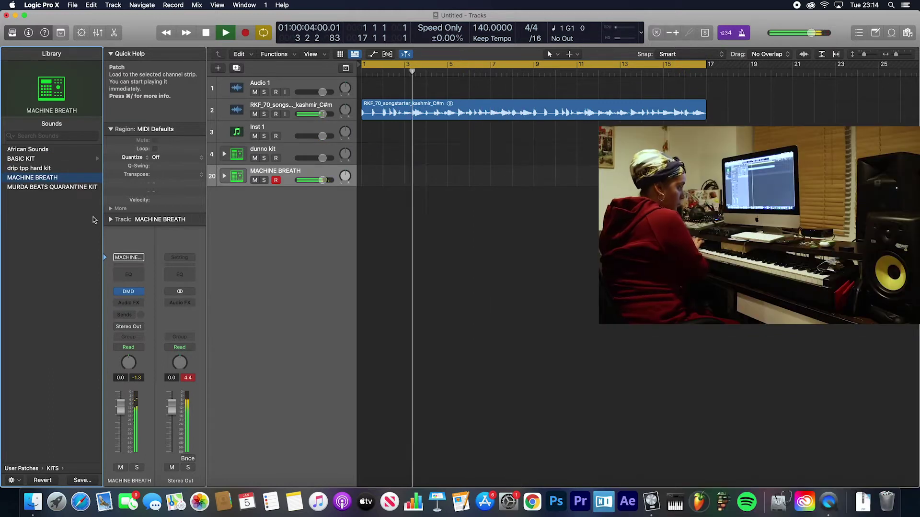
Create a pattern region on the MACHINE BREATH track and shorten the cycle range to bars 1 to 9
right_click(382, 185)
left_click(404, 196)
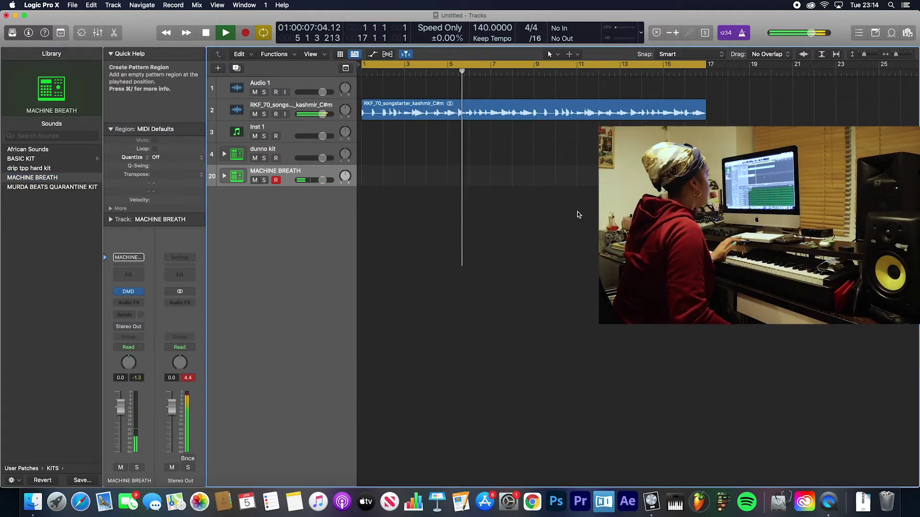
left_click_drag(704, 66, 533, 66)
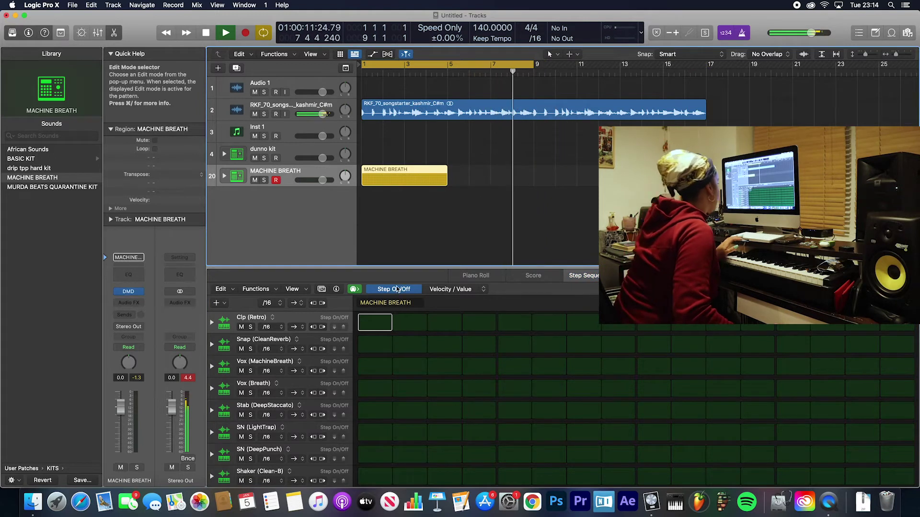
Add all remaining kit pieces as rows in the step sequencer, stop playback and enlarge the editor
scroll(314, 323, "down", 1)
left_click(217, 303)
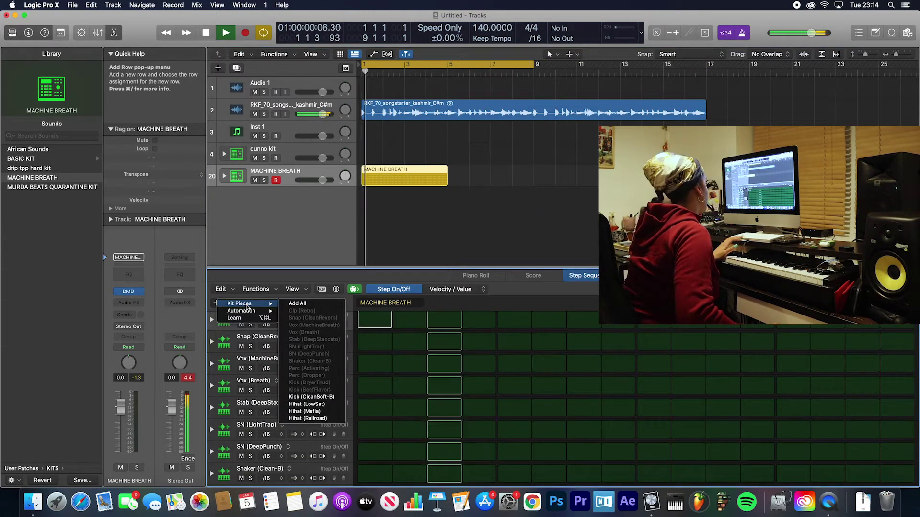
left_click(319, 303)
key("space")
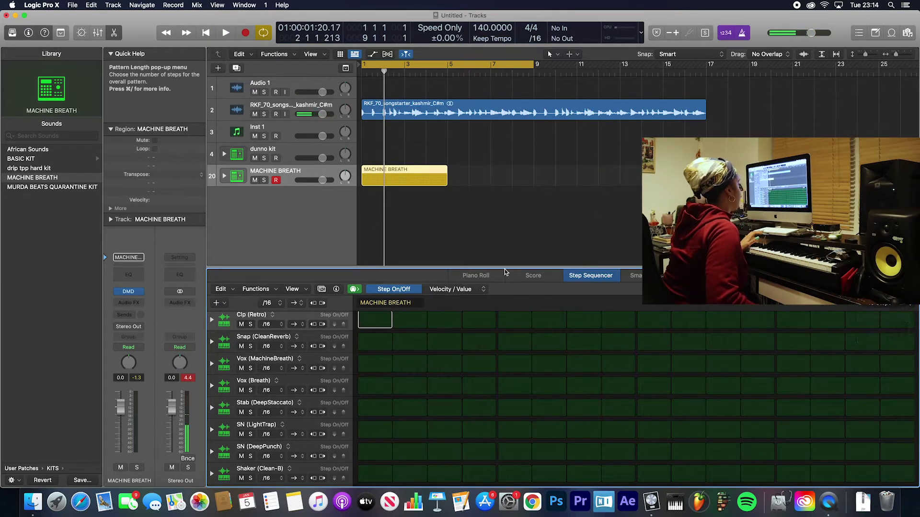
left_click_drag(506, 272, 546, 184)
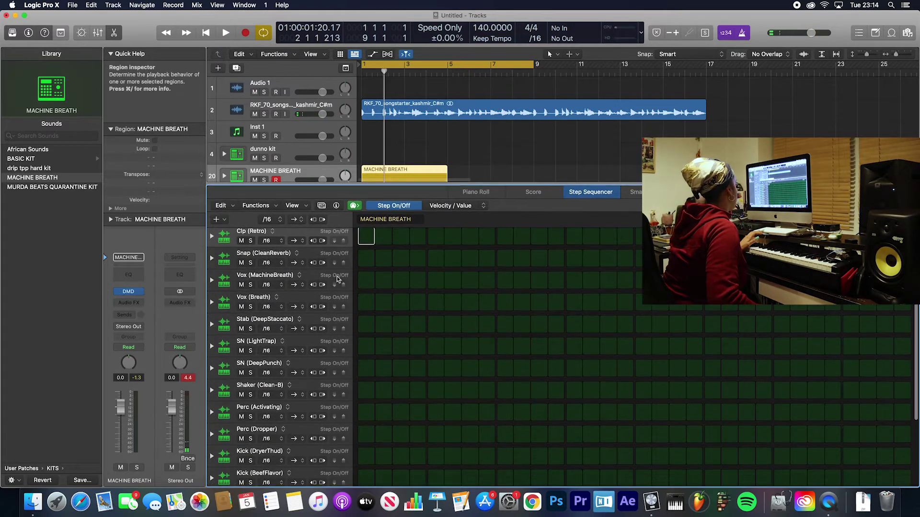
Program the Kick (BeefFlavor) row with hits on steps 1, 11, 12, 17, 25 and 28 while the loop plays
key("space")
scroll(743, 409, "down", 3)
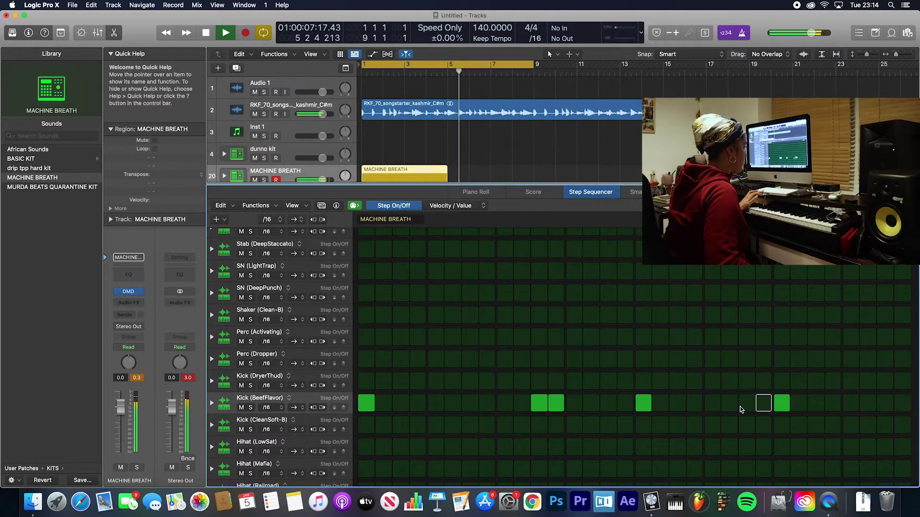
key("space")
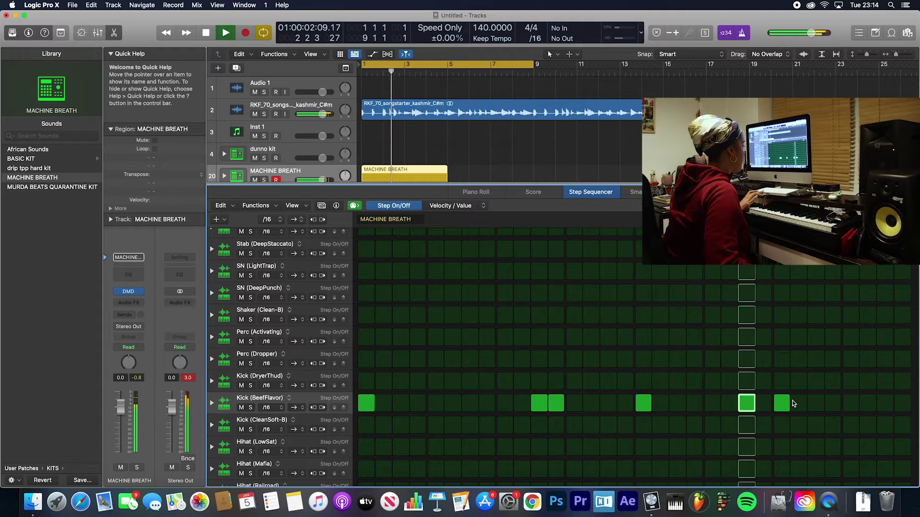
left_click(881, 403)
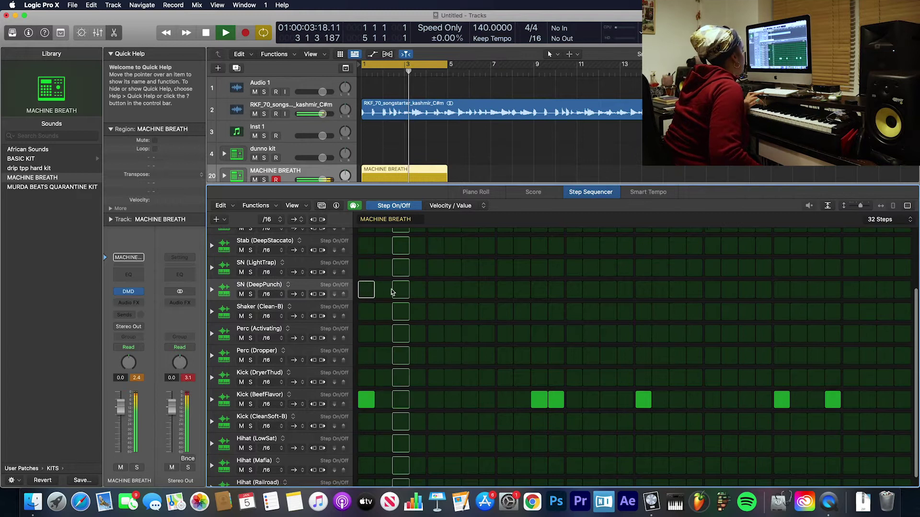
Place SN (DeepPunch) hits on steps 9, 25 and 28
left_click(504, 289)
left_click(781, 290)
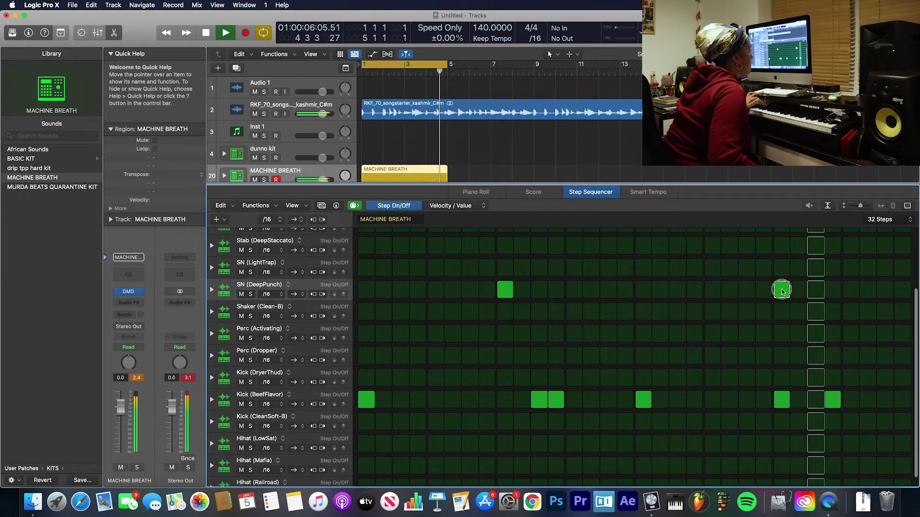
left_click(838, 293)
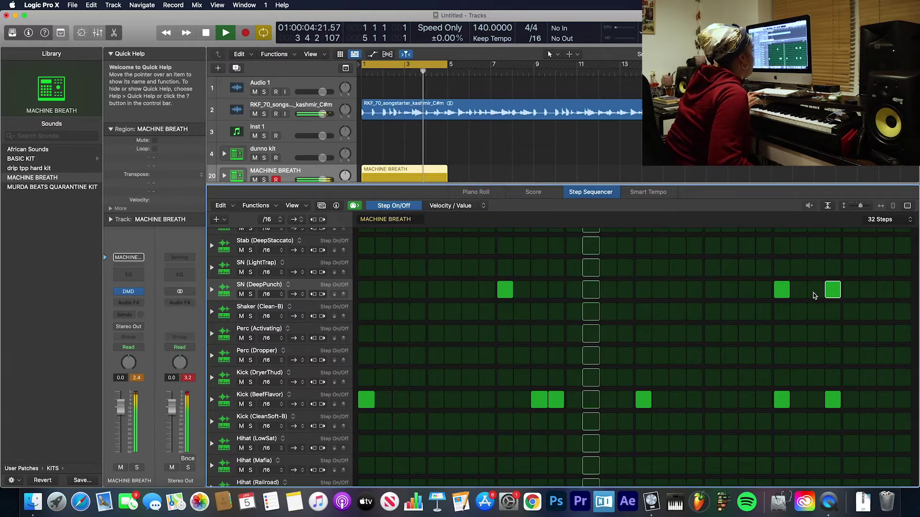
left_click(690, 268)
left_click(688, 268)
scroll(695, 249, "up", 1)
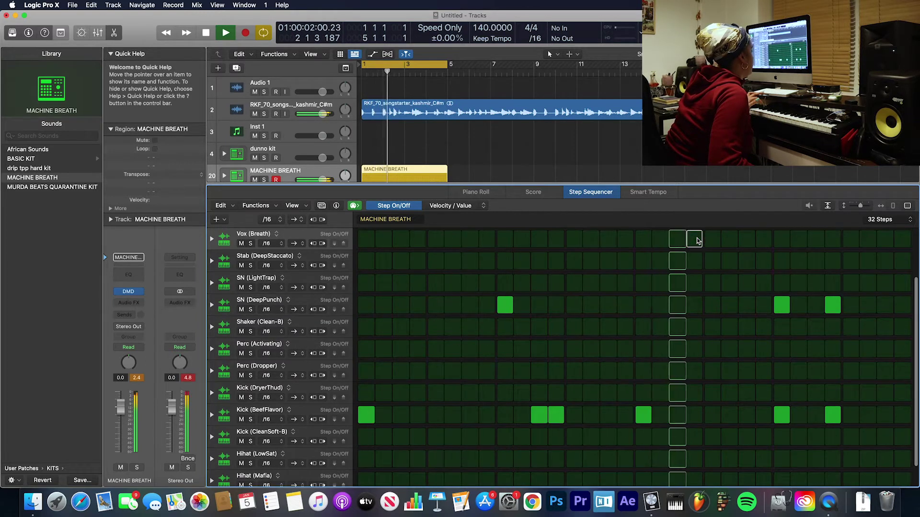
Try Shaker (Clean-B) hits on steps 20 and 19, and settle on a single hit on step 17
left_click(693, 326)
left_click(692, 327)
left_click(693, 328)
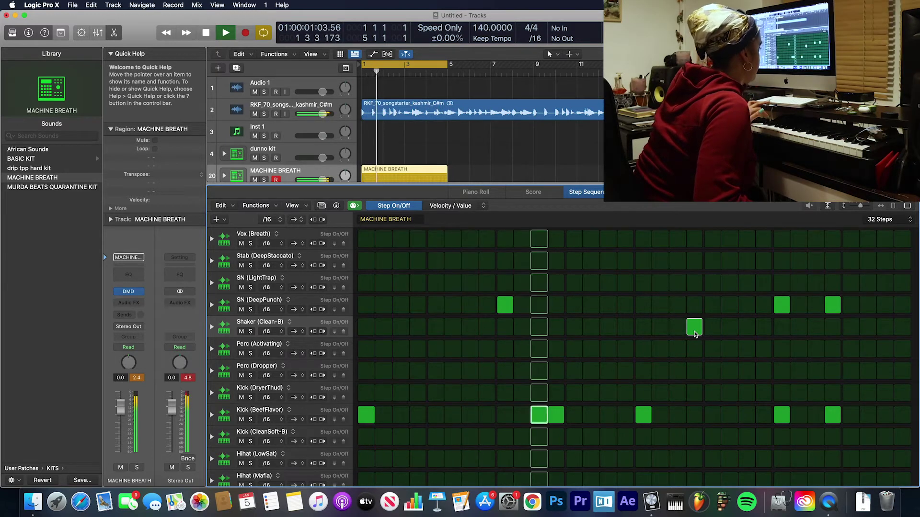
left_click(694, 329)
left_click(678, 328)
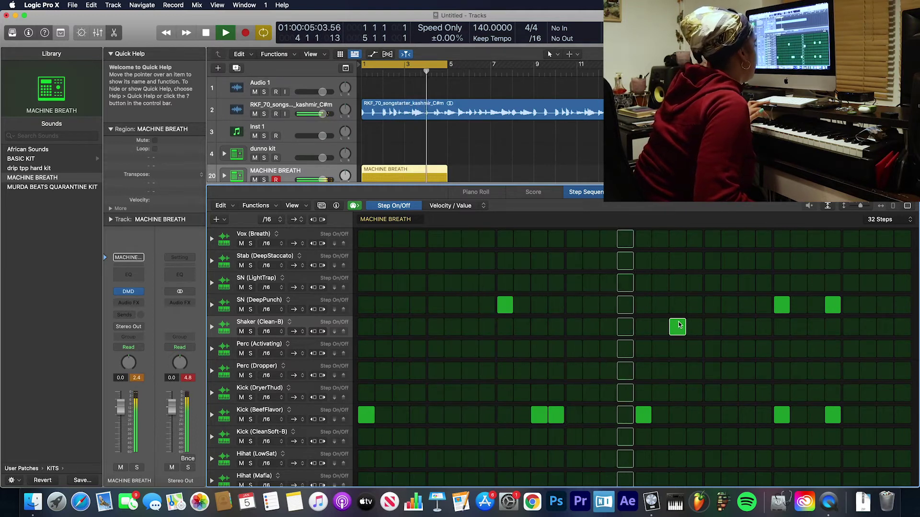
left_click(677, 327)
left_click(646, 327)
Place Snap (CleanReverb) hits on steps 5 and 21
scroll(599, 297, "up", 3)
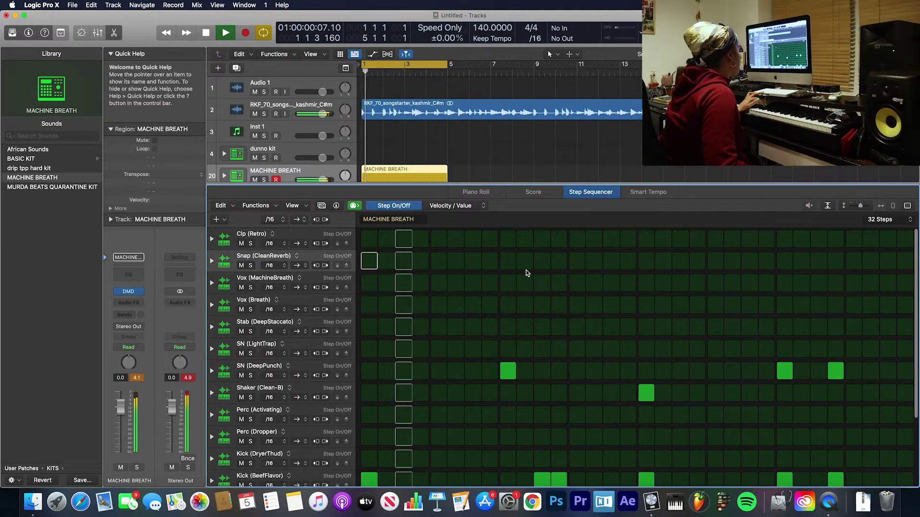
left_click(439, 261)
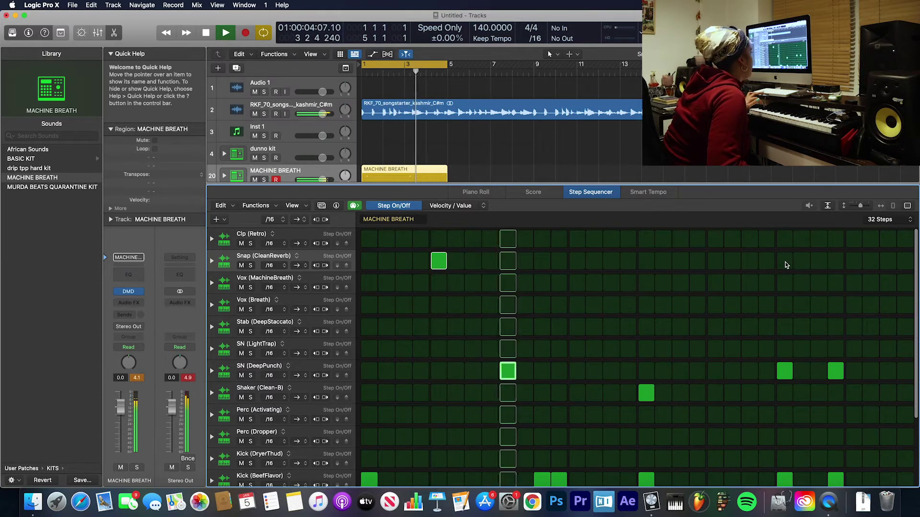
left_click(713, 264)
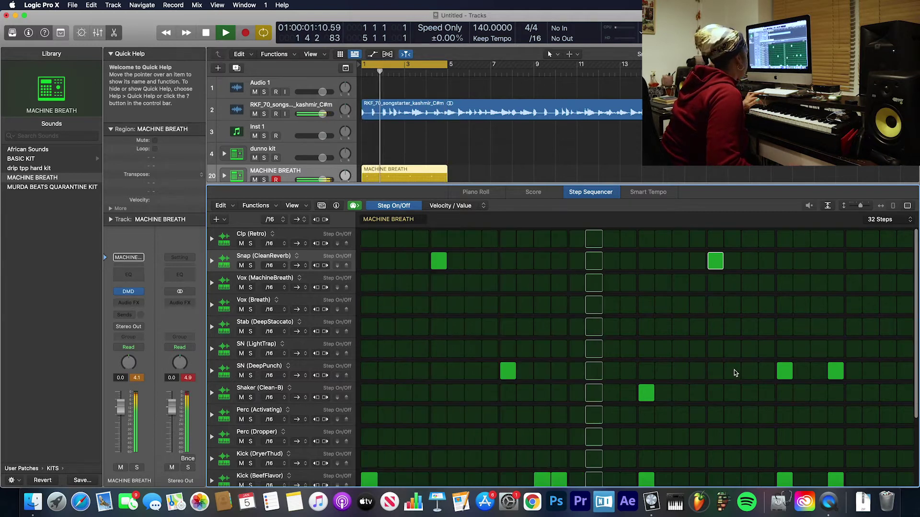
Fill Hihat (Mafia) steps 1–5, 7, 9–13 and 21–32, and Hihat (Railroad) steps 13–21
scroll(734, 370, "down", 4)
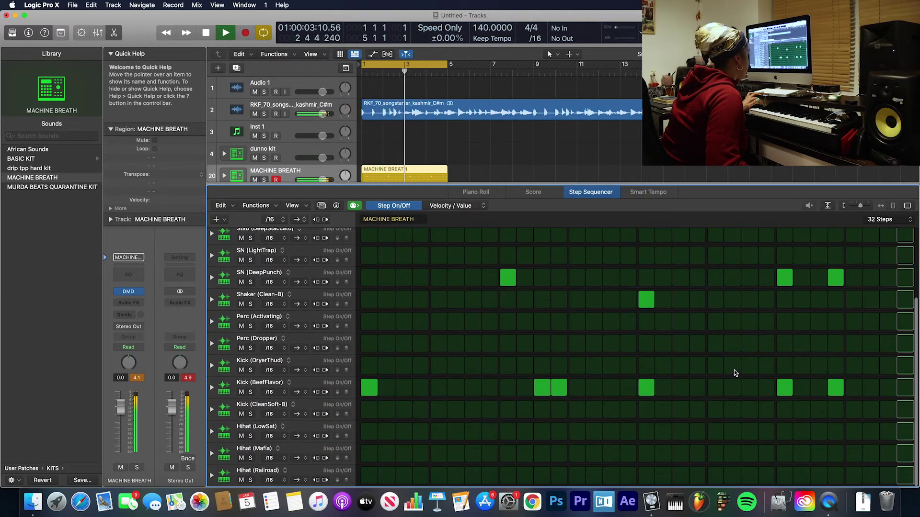
left_click(403, 456)
mouse_move(401, 457)
left_mouse_down()
mouse_move(402, 473)
mouse_move(572, 465)
mouse_move(703, 474)
left_mouse_up()
left_click(716, 455)
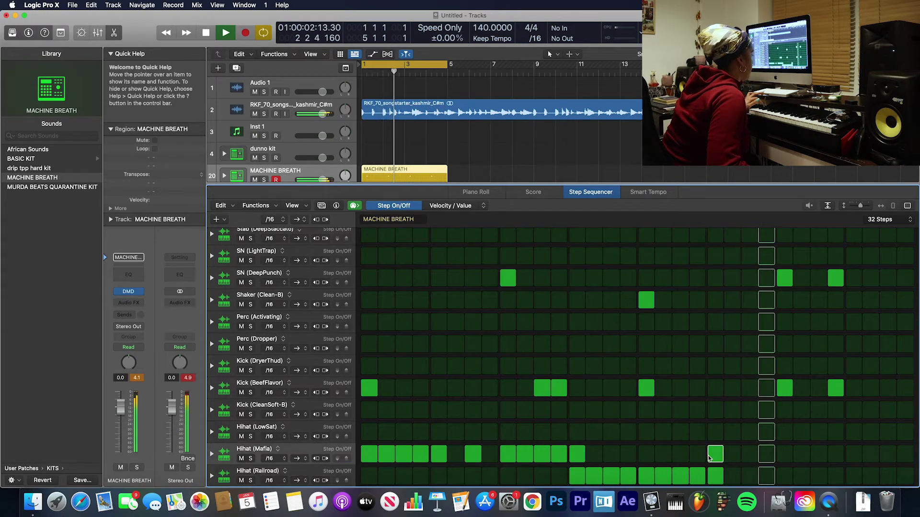
mouse_move(812, 452)
left_mouse_down()
mouse_move(905, 455)
mouse_move(730, 458)
left_mouse_up()
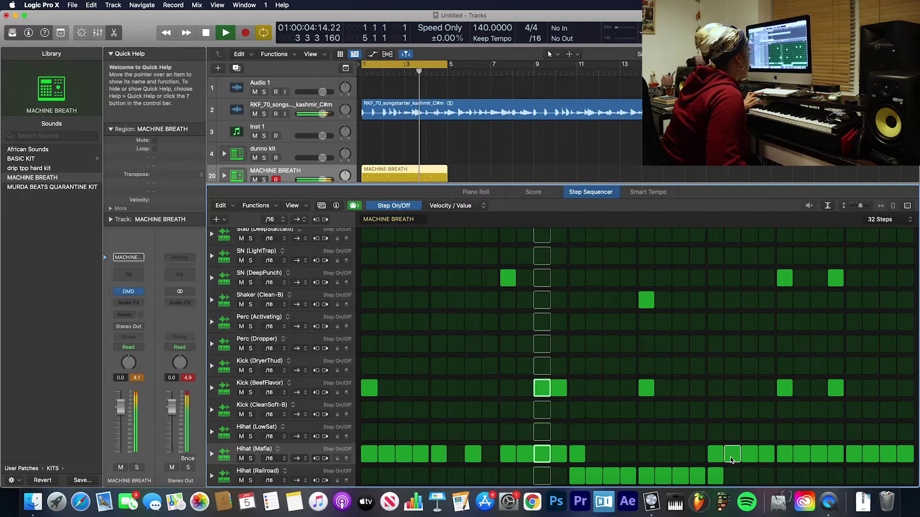
Turn off steps 14, 17 and 20 in the Hihat (Railroad) row
left_click(644, 475)
left_click(593, 476)
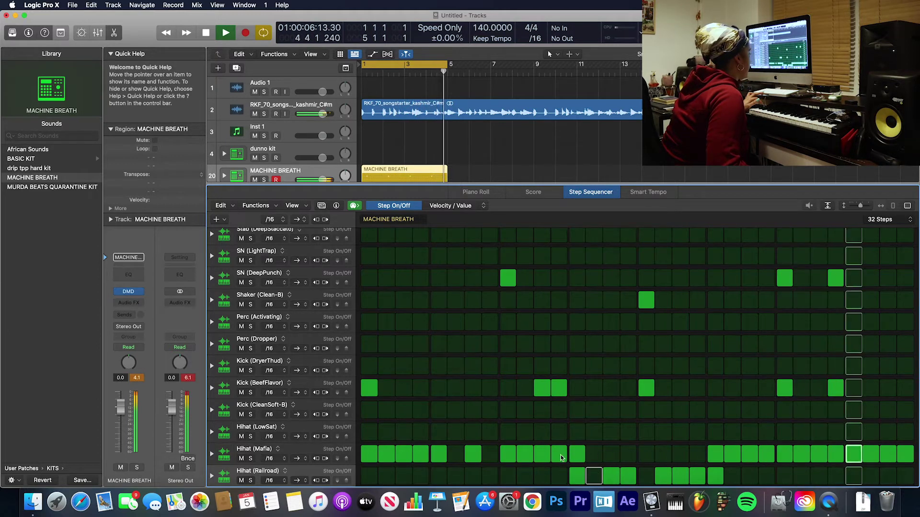
left_click(697, 476)
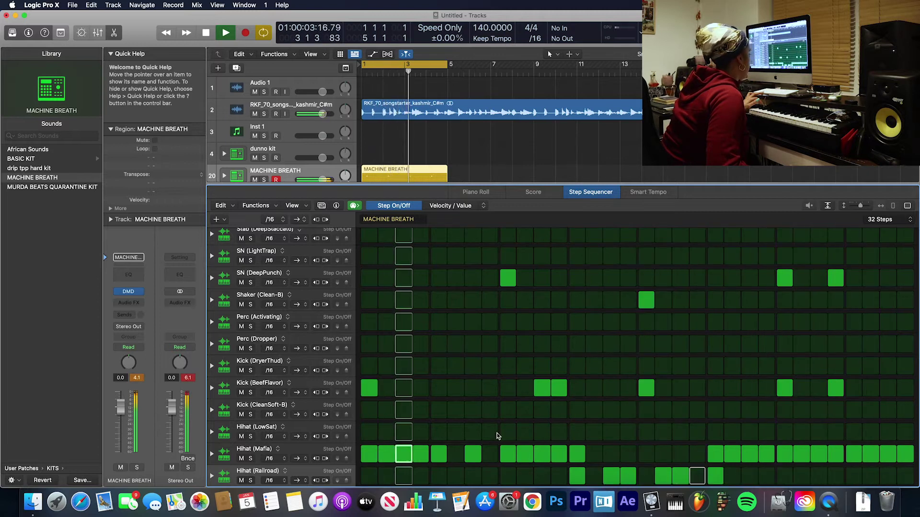
Thin out the Hihat (Mafia) row by turning off steps 10, 23, 24, 27 and 30
left_click(525, 454)
left_click(818, 454)
left_click(766, 454)
left_click(749, 455)
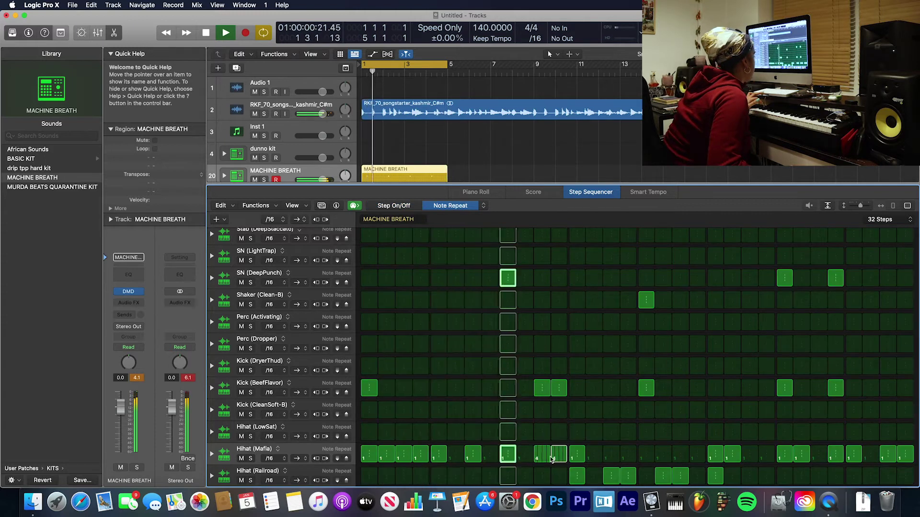
Set the Hihat (Mafia) note repeats to 4 on step 11, 1 on step 12 and 3 on step 25
left_click_drag(552, 459, 559, 466)
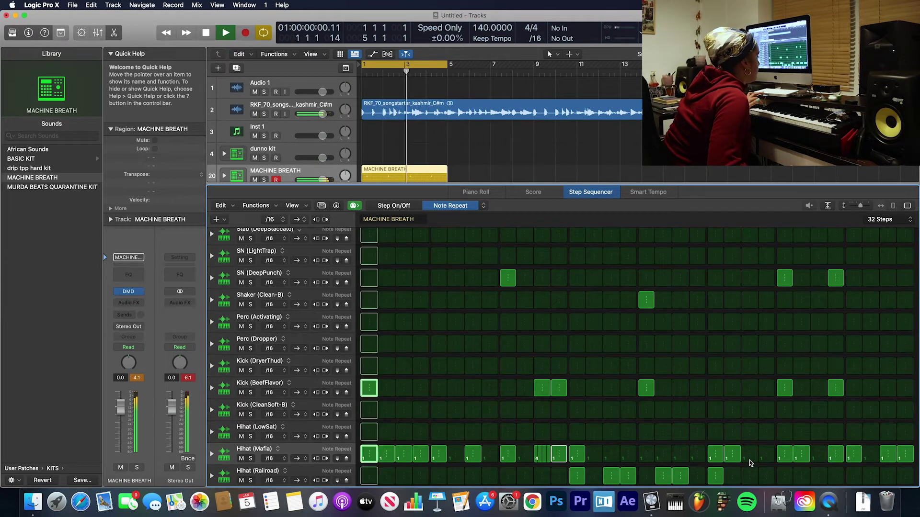
left_click_drag(784, 455, 788, 460)
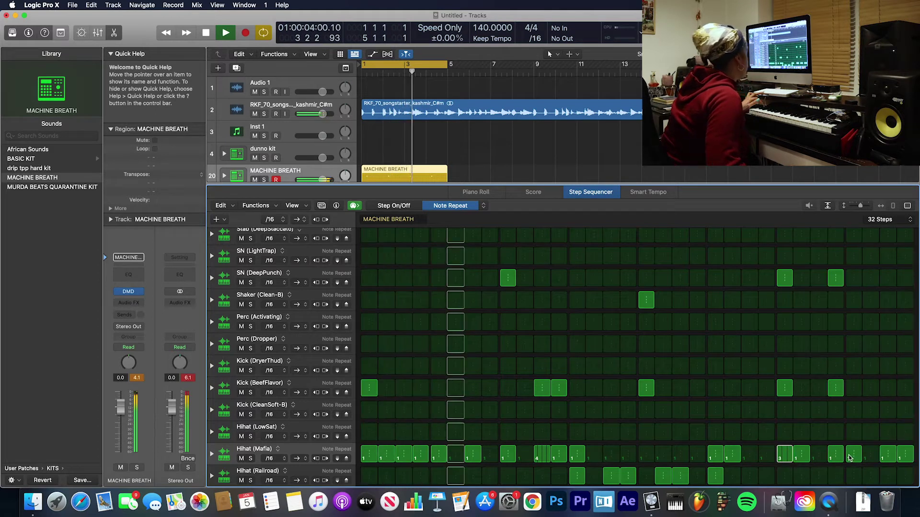
Extend the MACHINE BREATH pattern length to 64 steps
left_click(881, 220)
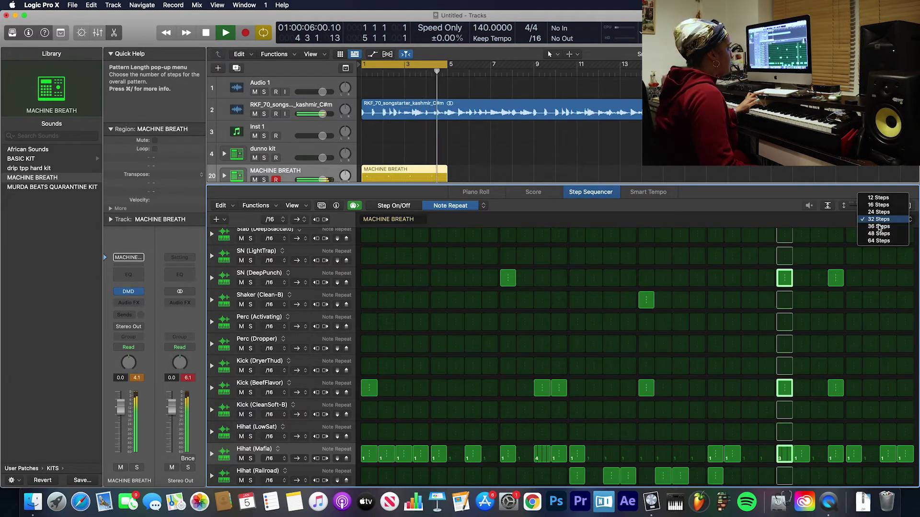
left_click(885, 243)
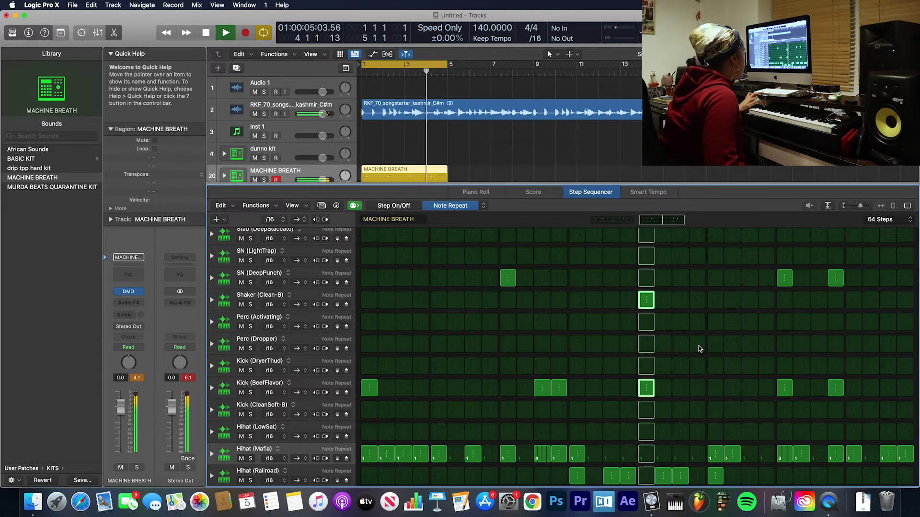
left_click_drag(368, 461, 368, 458)
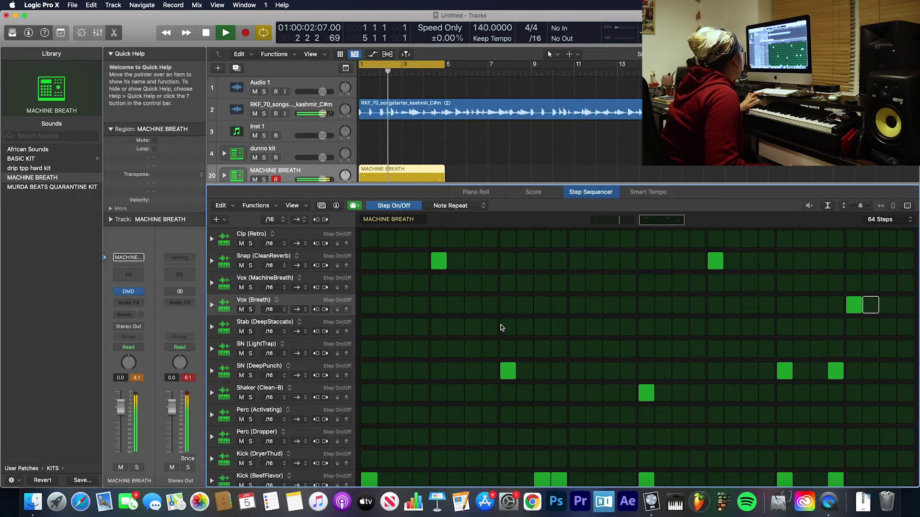
Place SN (LightTrap) hits on the 5th and 21st steps of both 32-step halves of the pattern
scroll(504, 326, "down", 4)
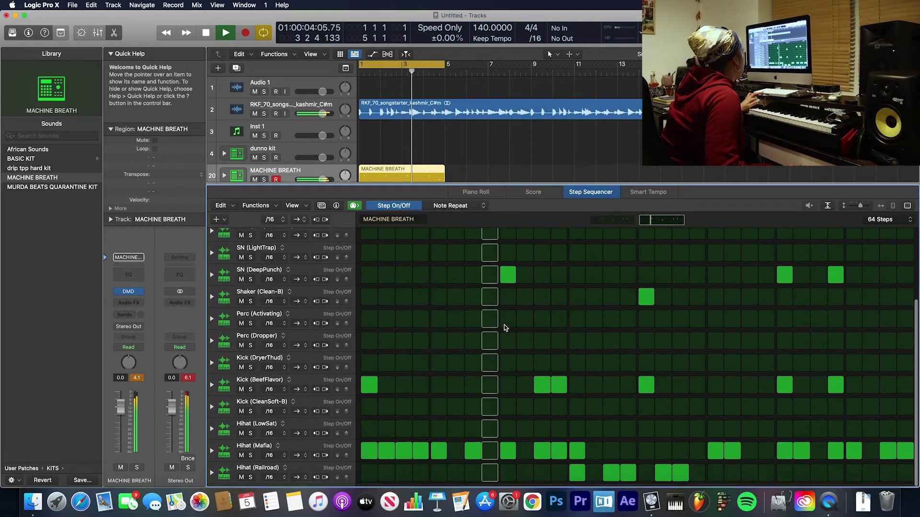
left_click(437, 262)
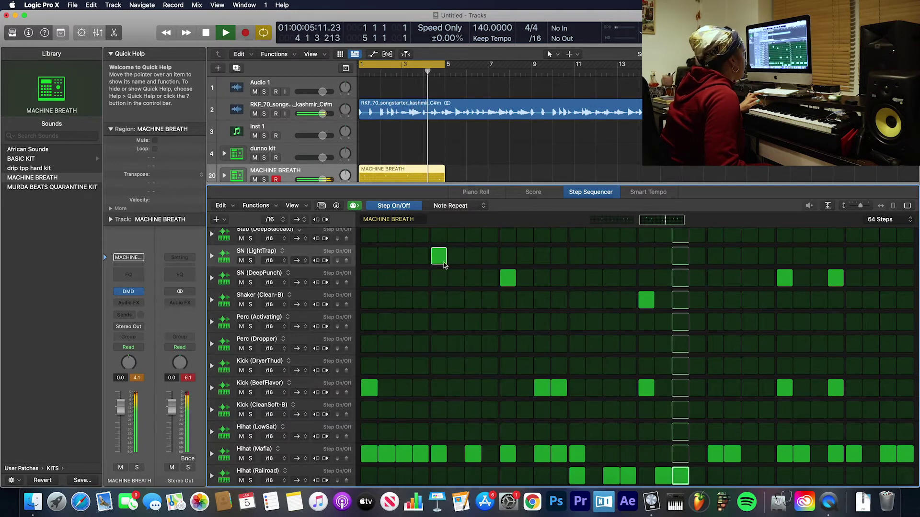
left_click(715, 256)
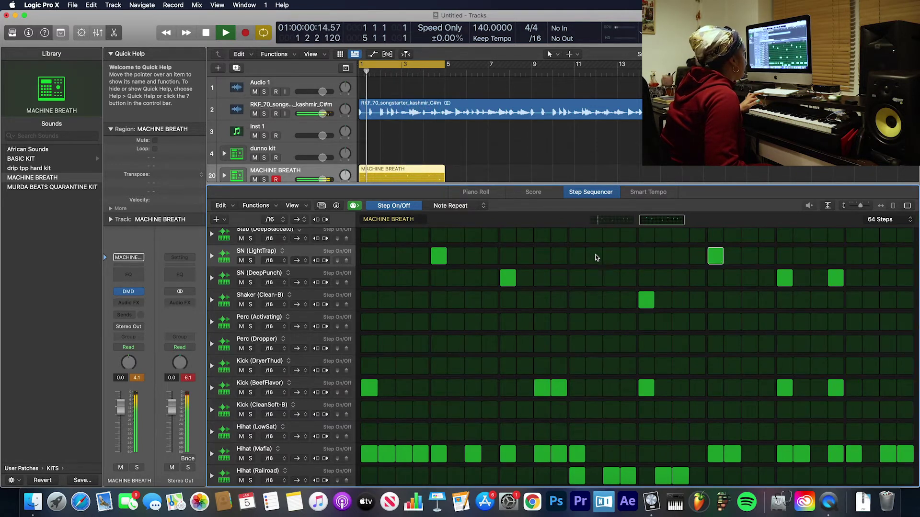
left_click(709, 258)
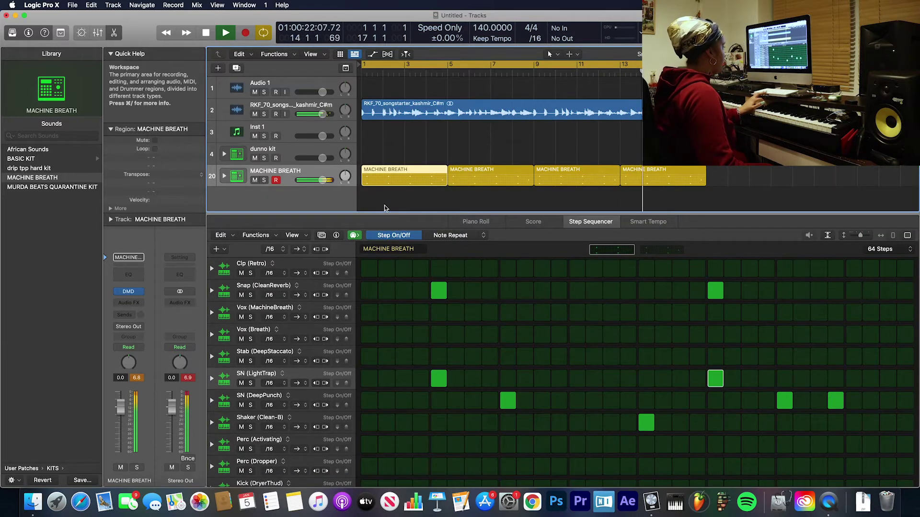
Thin out the first half's Hihat (Mafia) row, leaving only steps 3, 4, 7, 9 and 32 on
scroll(444, 312, "down", 5)
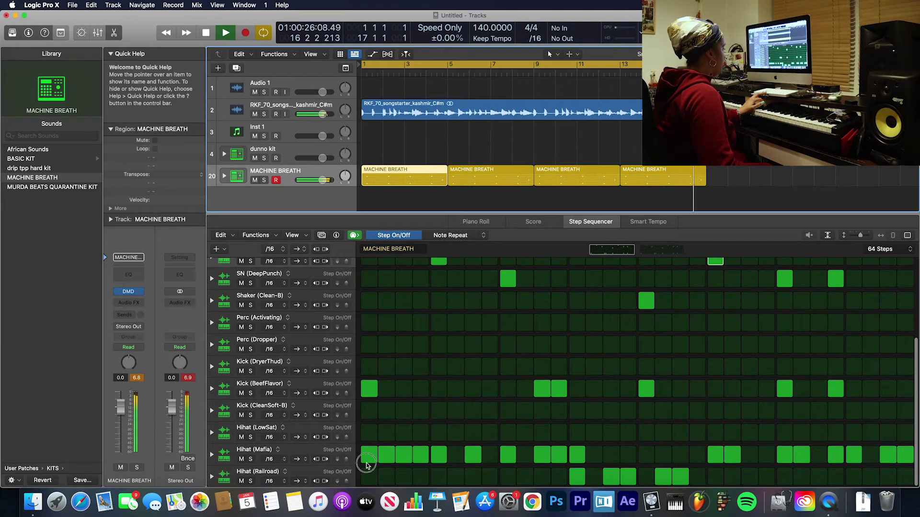
left_click_drag(366, 465, 850, 463)
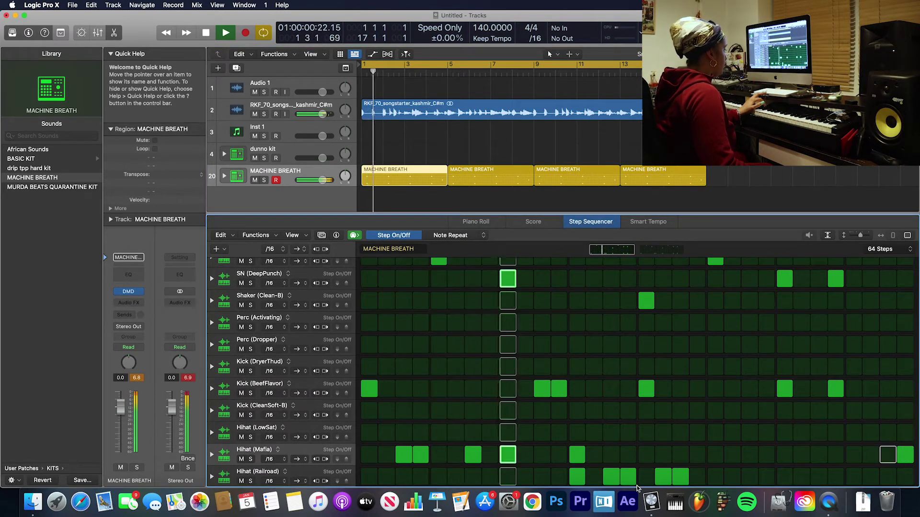
left_click(577, 455)
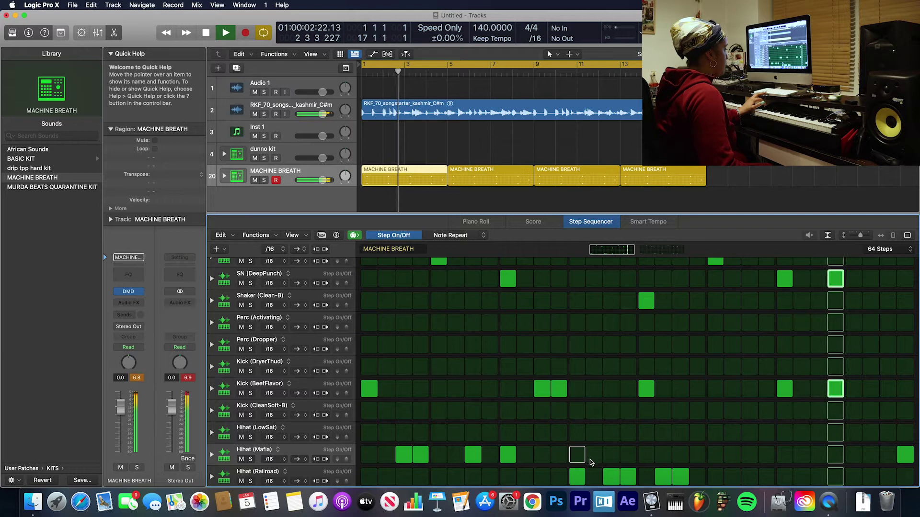
In the second MACHINE BREATH region, clear Hihat (Railroad) hits on steps 13 to 18 and the Hihat (Mafia) hits from step 22 onward
left_click(479, 174)
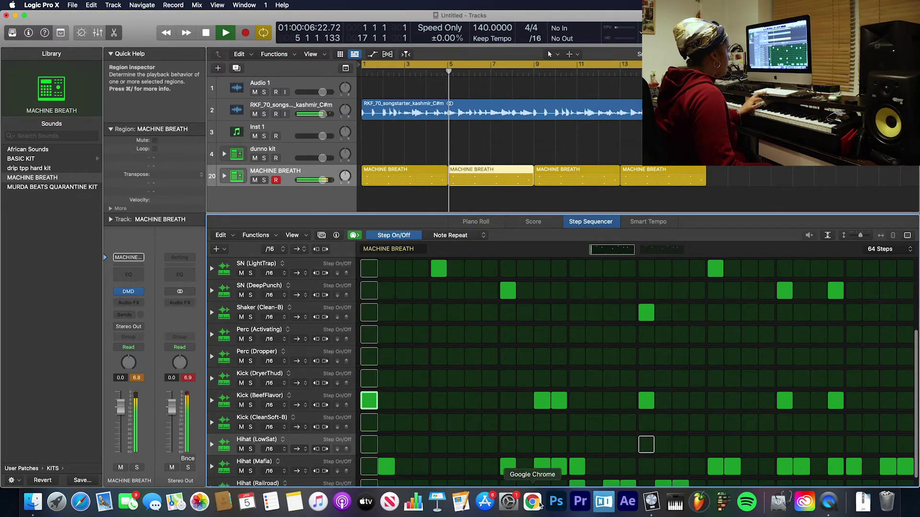
scroll(657, 467, "down", 1)
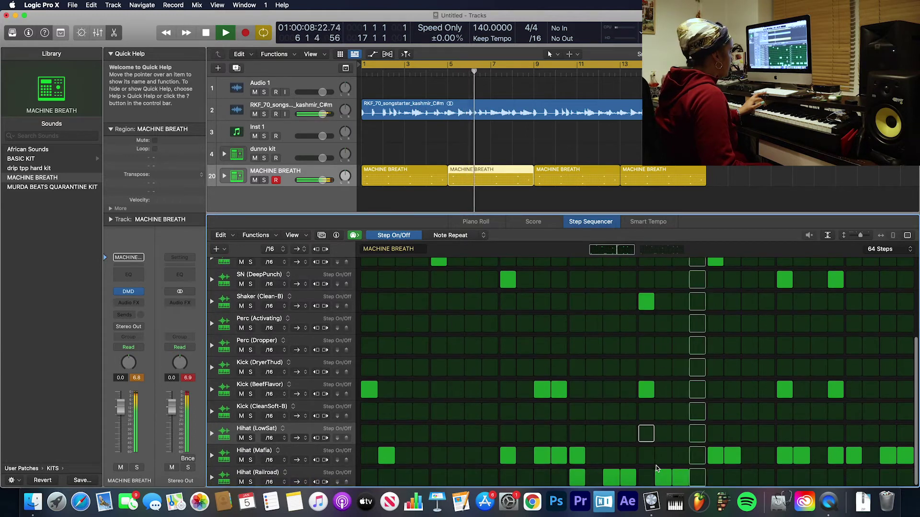
left_click_drag(664, 478, 542, 477)
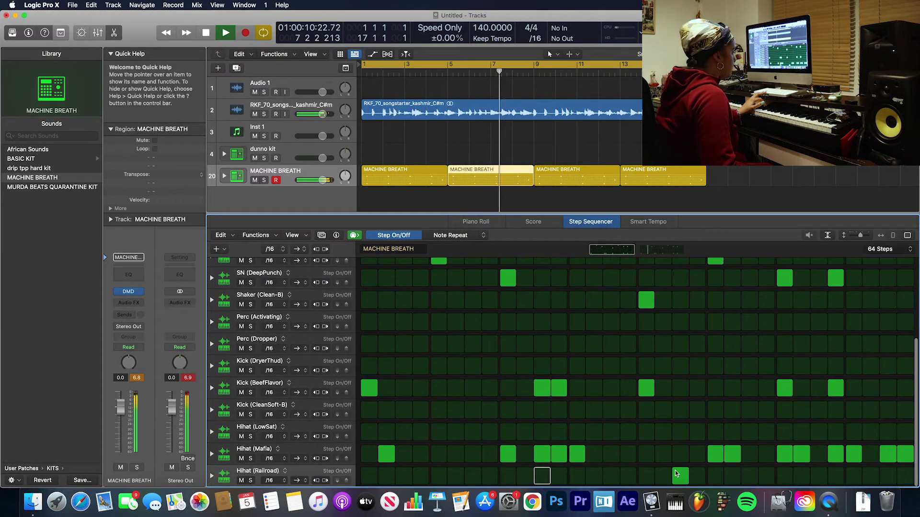
mouse_move(739, 458)
left_mouse_down()
mouse_move(715, 458)
mouse_move(905, 455)
left_mouse_up()
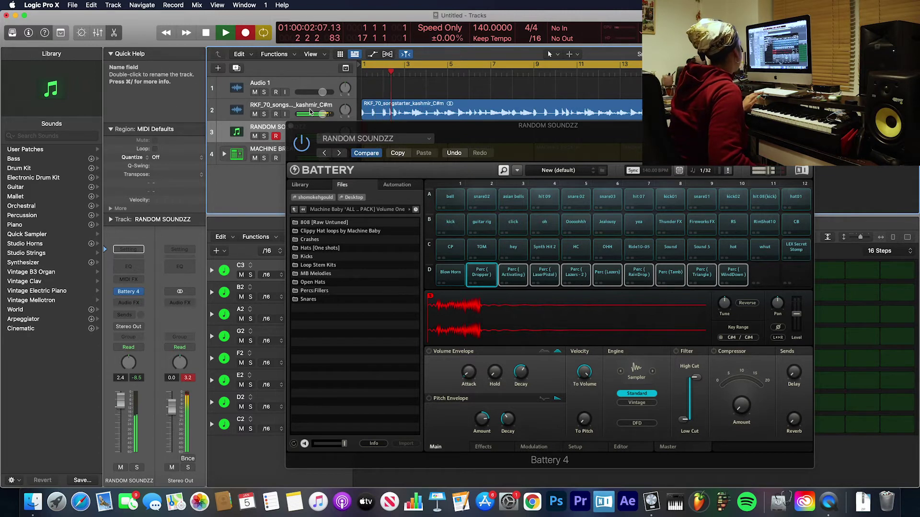
Finish recording the single RANDOM SOUNDZZ hit at the start of the song and play the take back
left_click(290, 128)
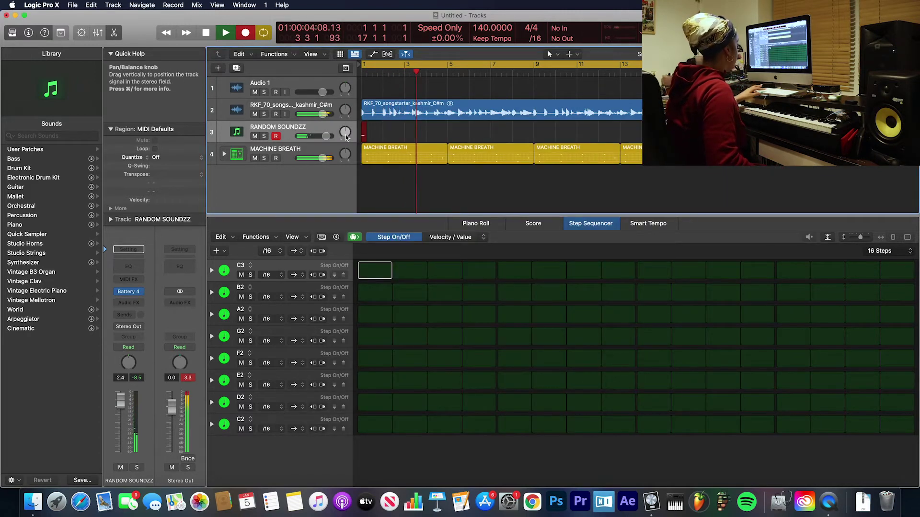
key("space")
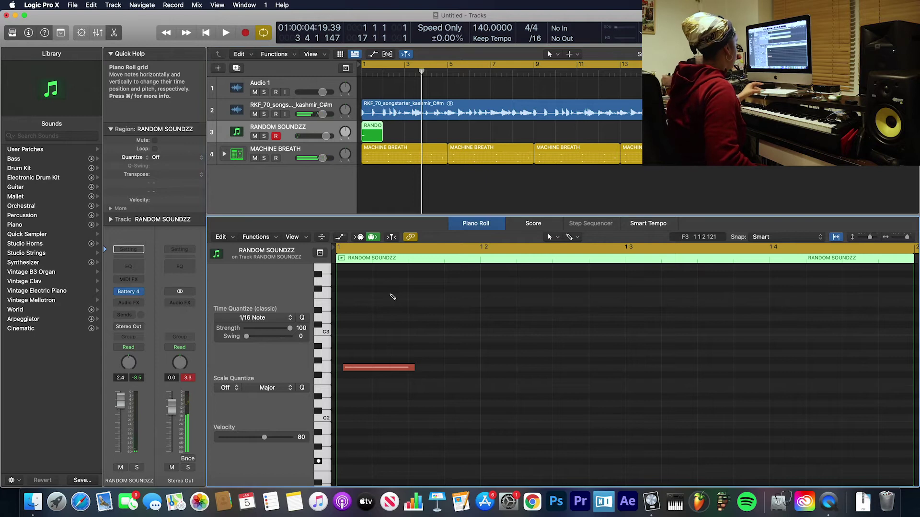
key("space")
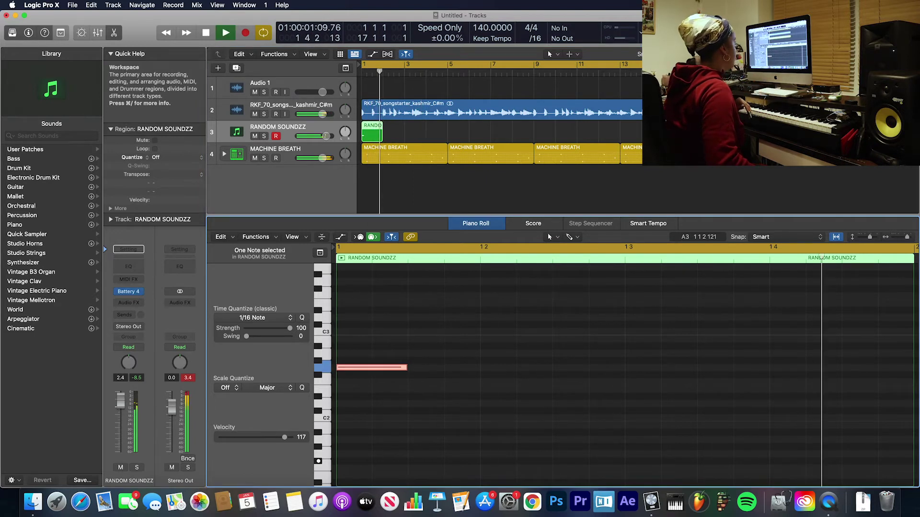
Duplicate the RANDOM SOUNDZZ track and record C3 hits on the copy from bar 9
left_click(238, 68)
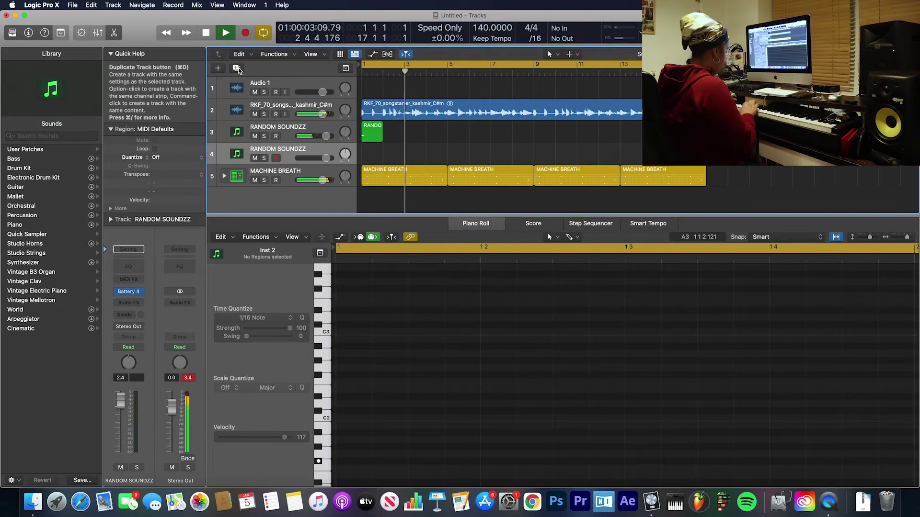
key("r")
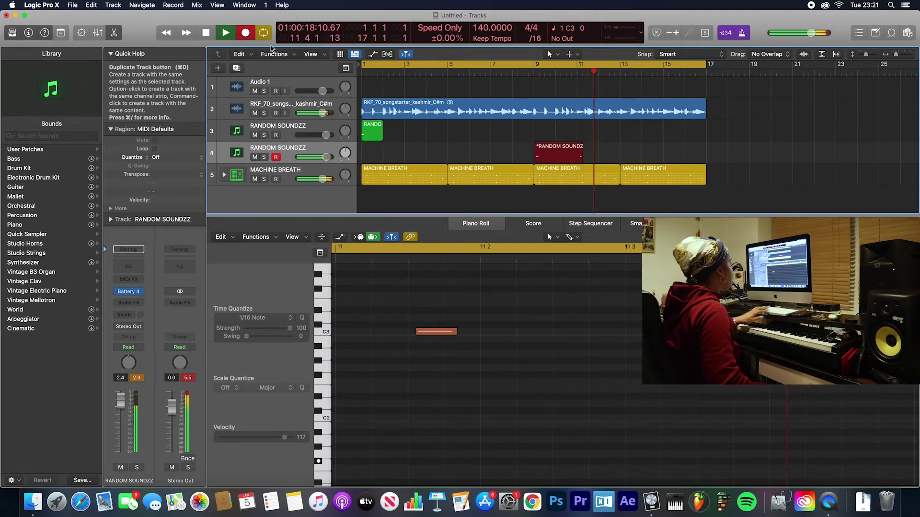
Return playback to the song start and shorten the cycle range so it begins at bar 9
key("Return")
left_click_drag(359, 65, 544, 72)
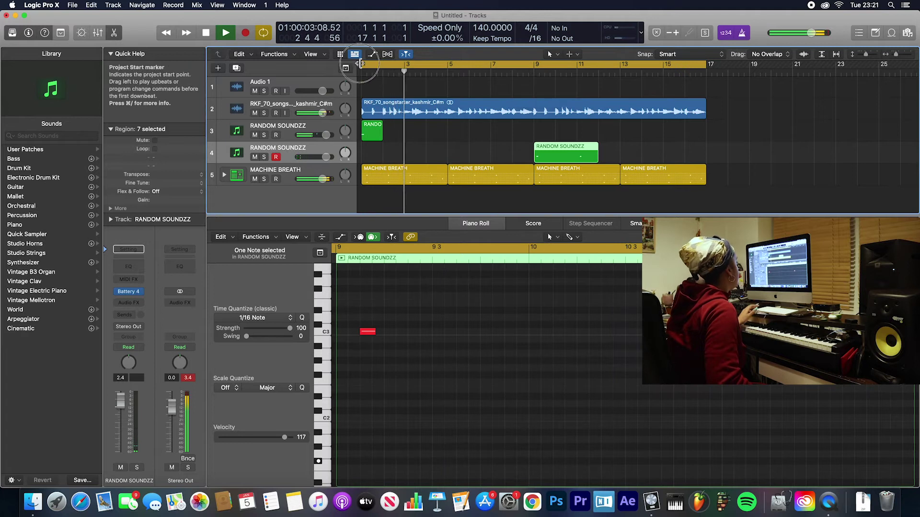
left_click_drag(363, 65, 529, 58)
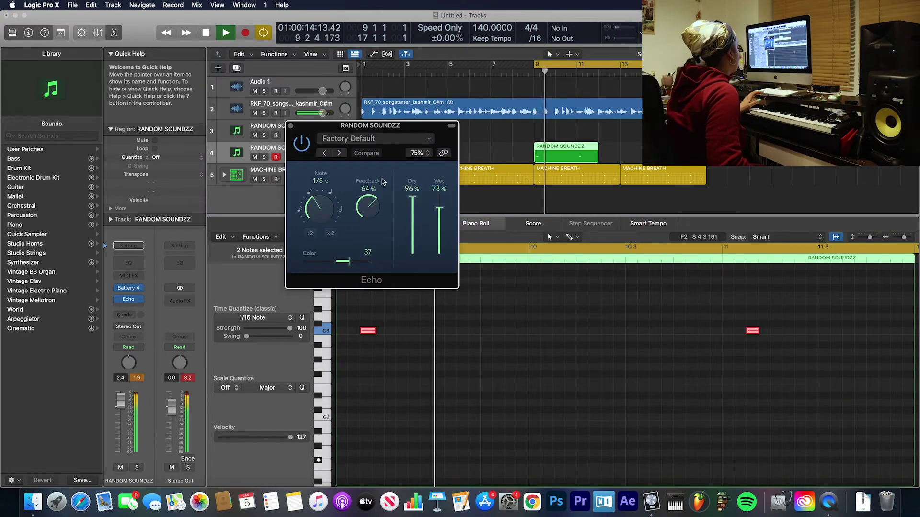
Audition longer delay note values in the duplicated track's Echo, set the note to 1/2, and lower the wet level
left_click_drag(325, 204, 329, 195)
key("space")
key("space")
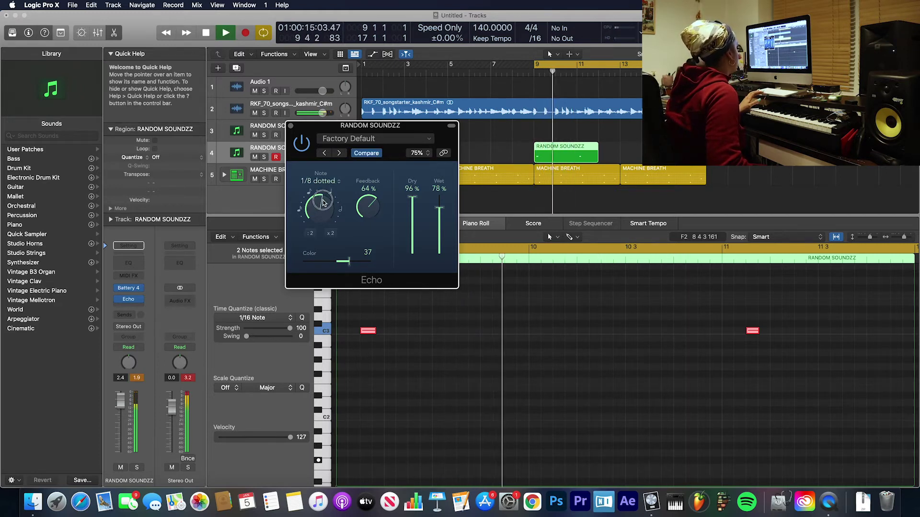
key("space")
mouse_move(321, 211)
left_mouse_down()
mouse_move(354, 188)
mouse_move(326, 205)
left_mouse_up()
key("space")
key("space")
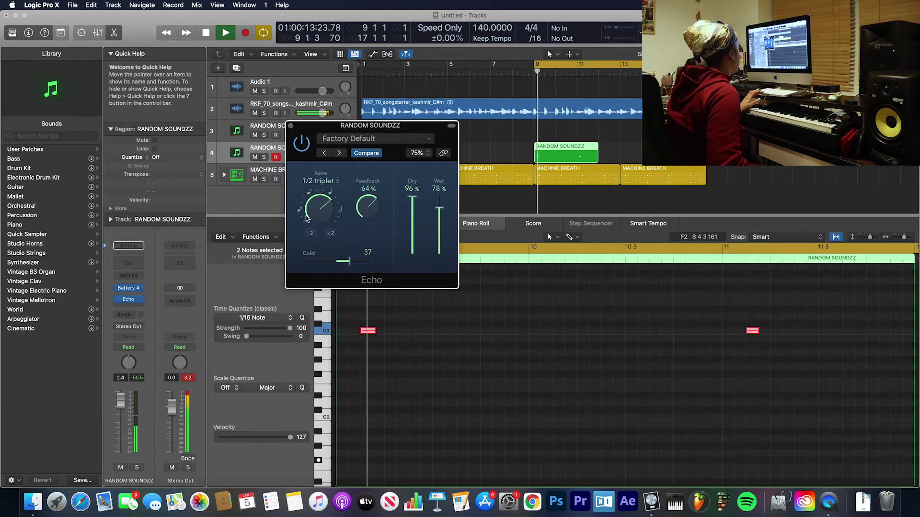
key("space")
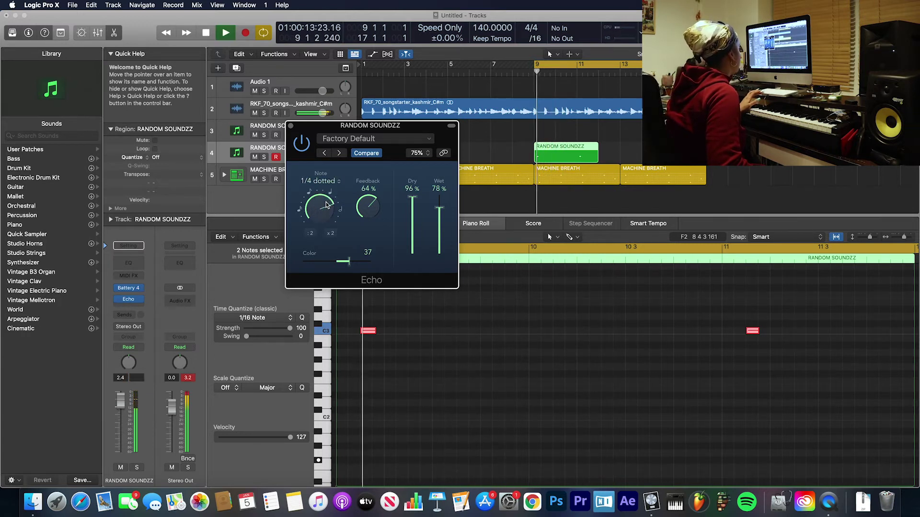
left_click_drag(323, 205, 329, 205)
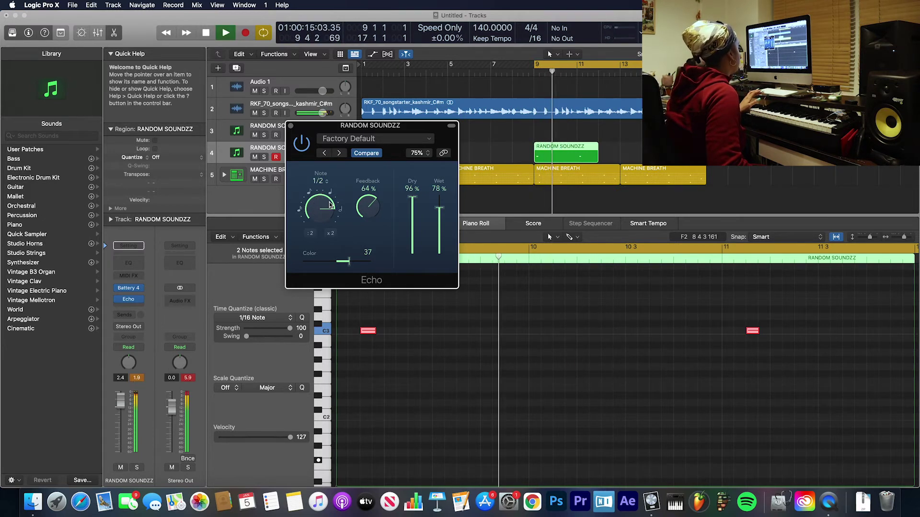
left_click_drag(439, 208, 433, 238)
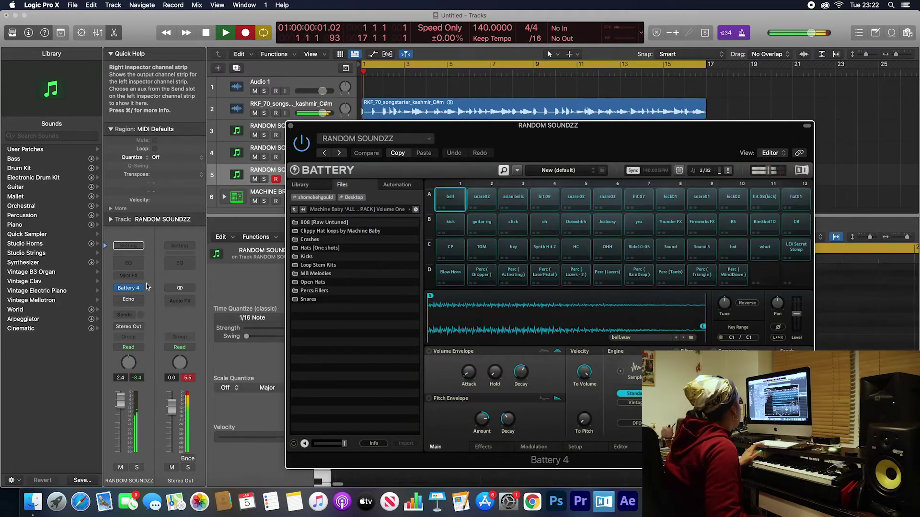
Duplicate the third RANDOM SOUNDZZ track and load the MURDER BEATS QUARANTINE setting in the copy's Battery 4
left_click(290, 127)
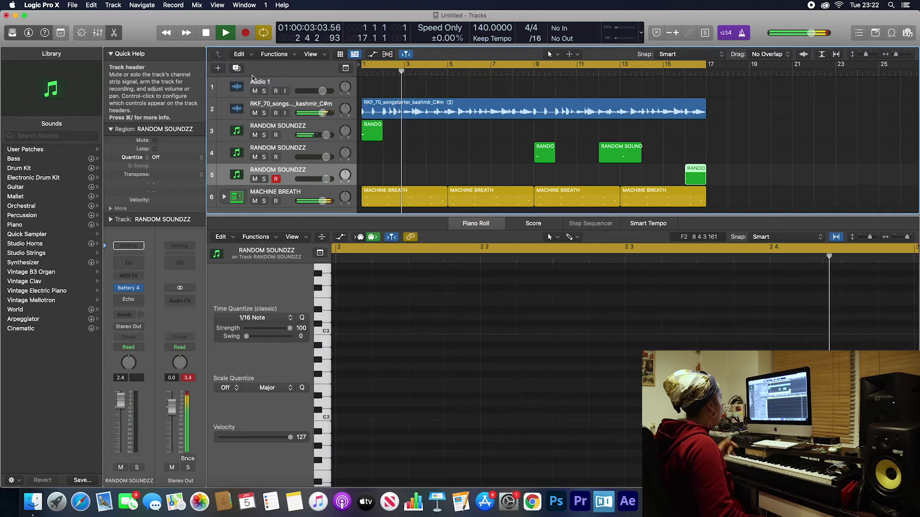
left_click(236, 68)
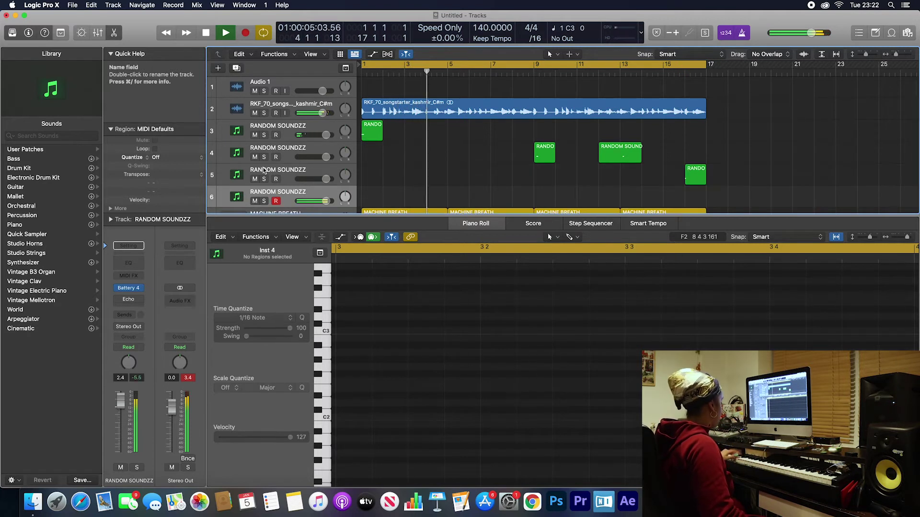
left_click(130, 286)
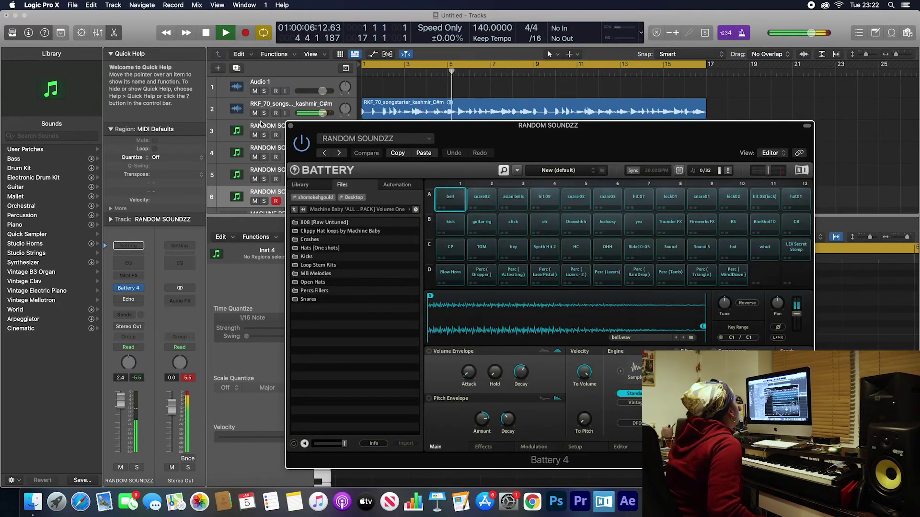
left_click(373, 138)
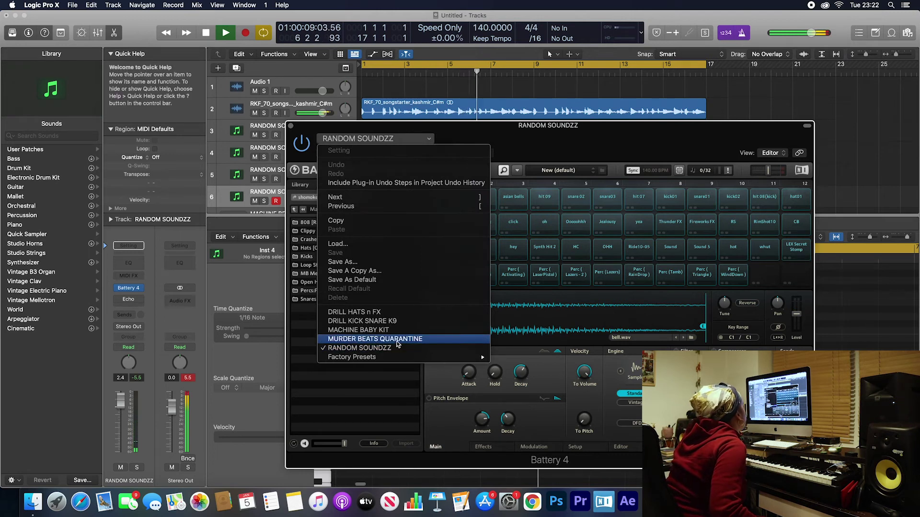
left_click(397, 345)
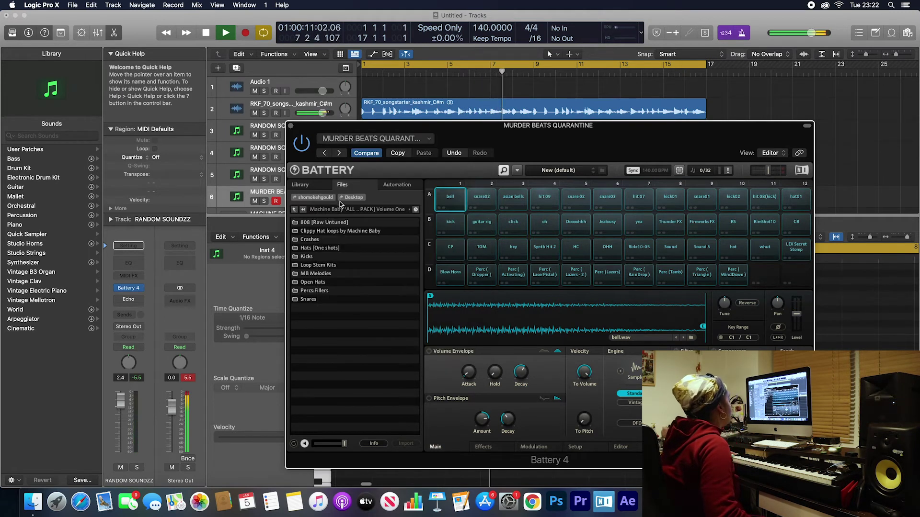
left_click(291, 125)
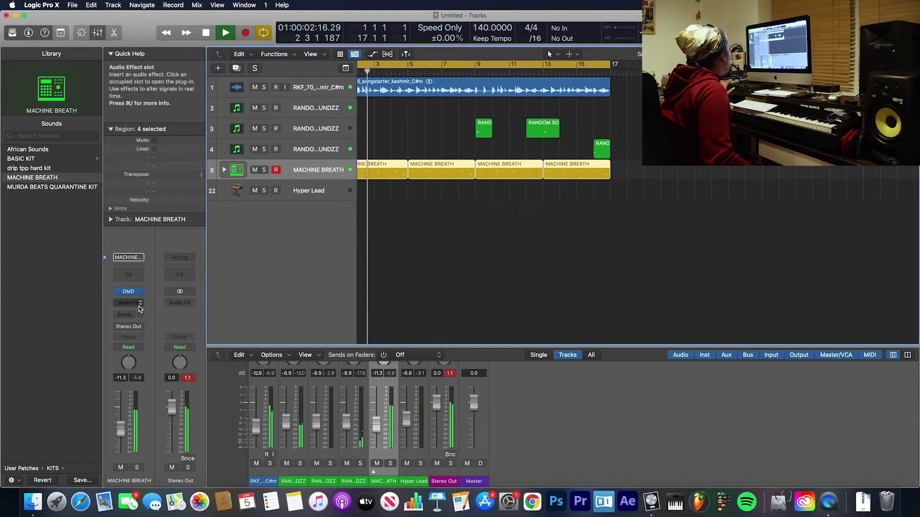
Insert ShaperBox 2 in stereo on the MACHINE BREATH track and add its Time shaper
left_click(126, 303)
mouse_move(162, 468)
mouse_move(239, 444)
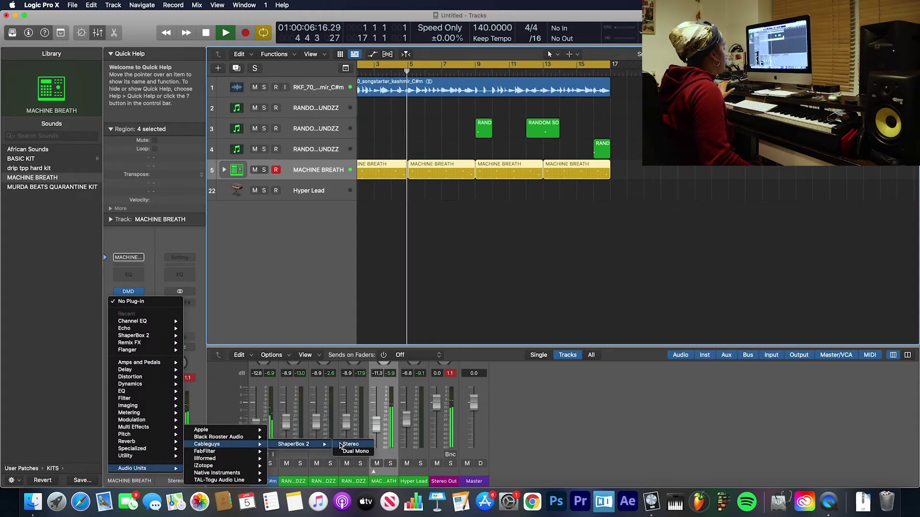
left_click(270, 355)
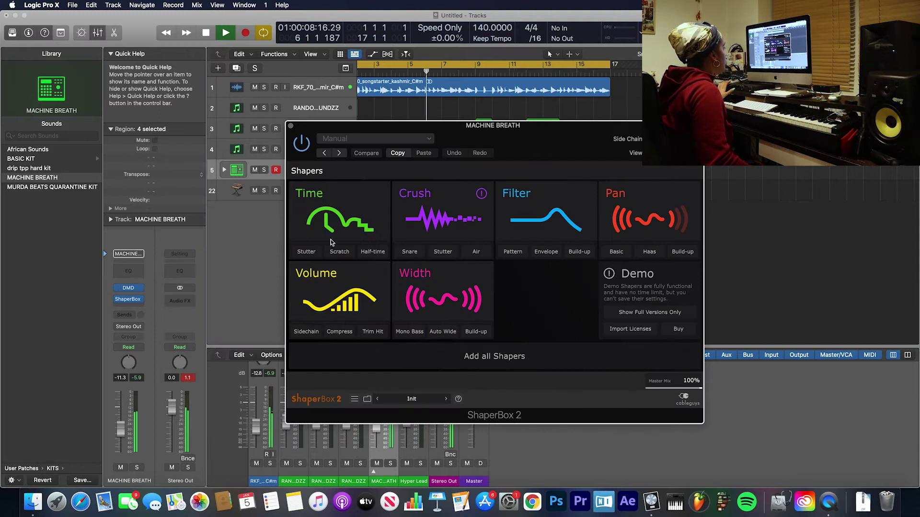
left_click(308, 274)
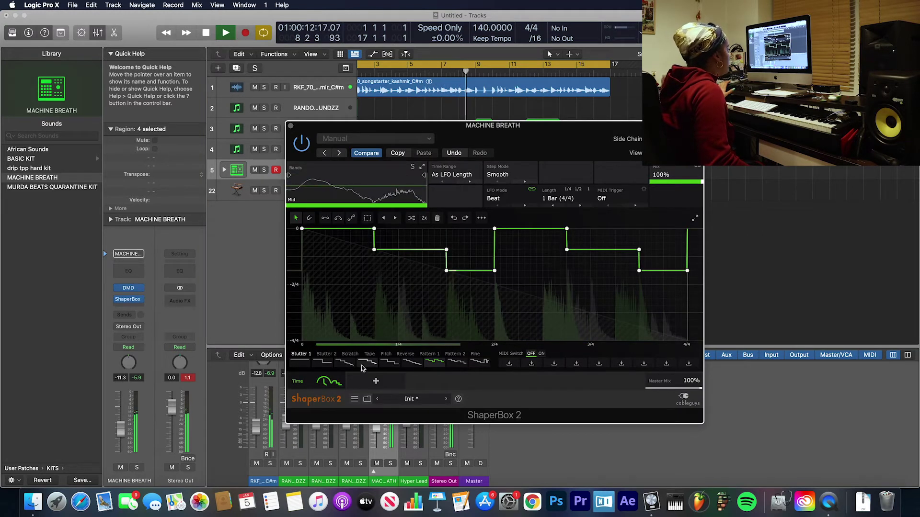
Audition successive Stutter 1 waves in the Time shaper, including Repeat 1 2 4 8, Syncopes 4 and Syncopes 8
left_click(344, 366)
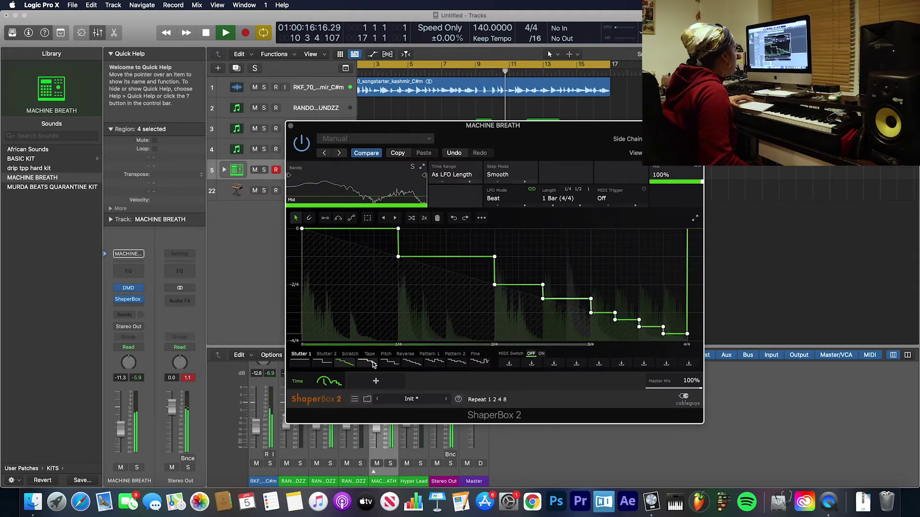
left_click(372, 364)
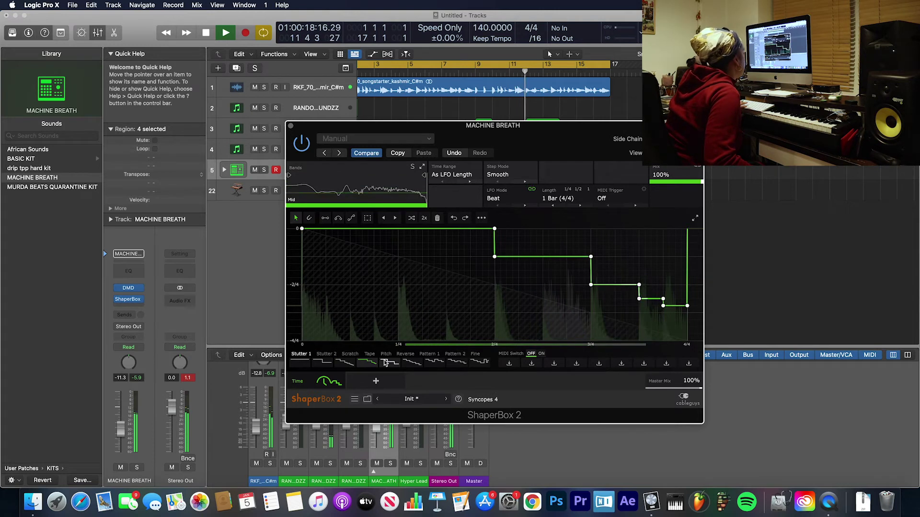
left_click(387, 363)
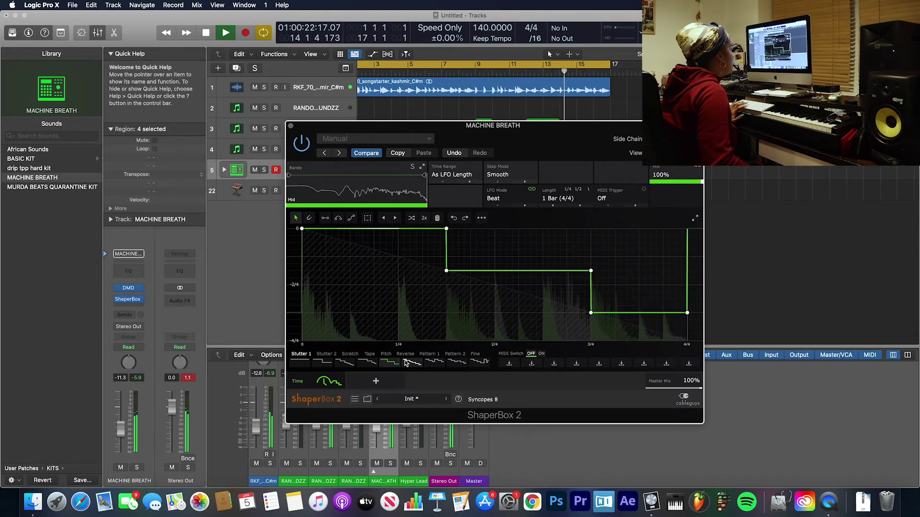
left_click(405, 363)
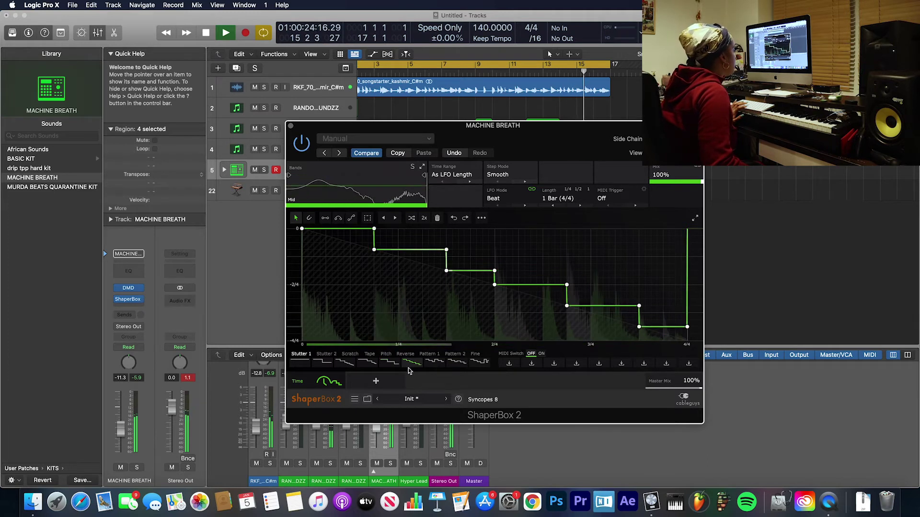
left_click(430, 363)
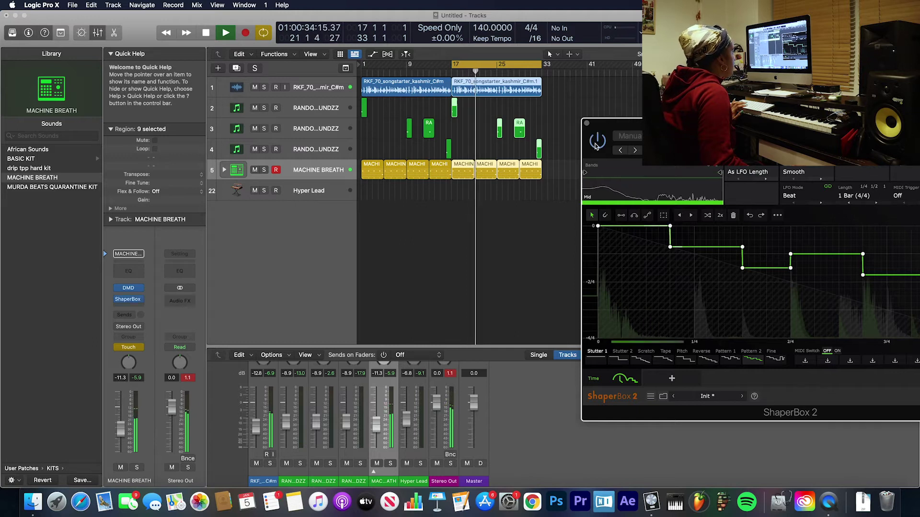
Close the ShaperBox 2 window and set the MACHINE BREATH track's automation mode to Read
left_click(586, 123)
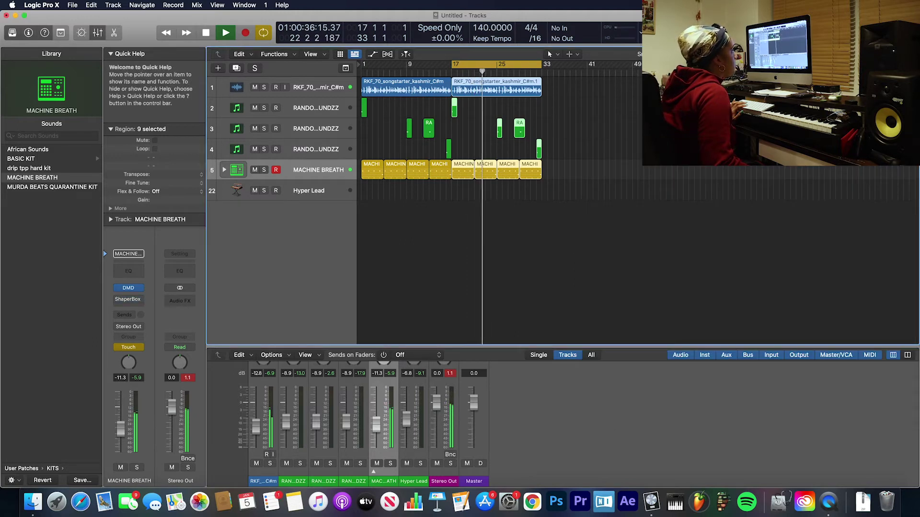
left_click(116, 348)
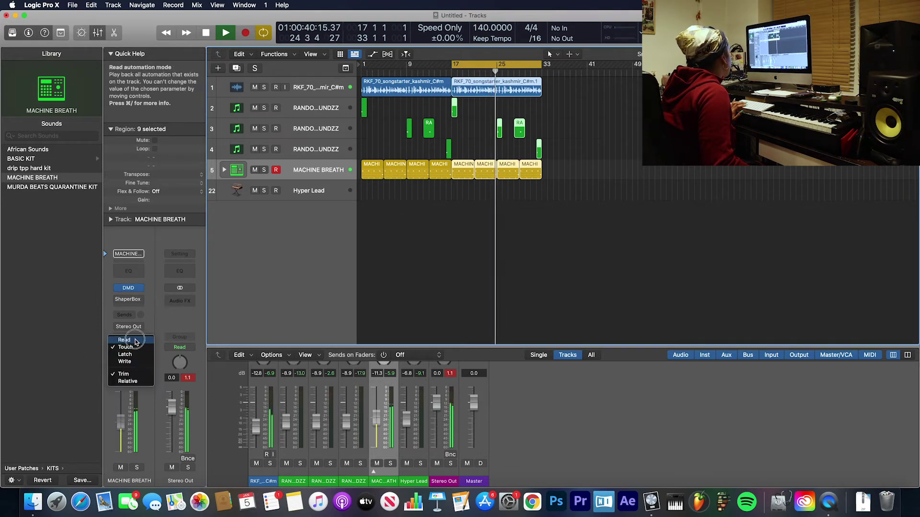
left_click(134, 355)
Show track automation and reveal the ShaperBox bypass lane under the MACHINE BREATH track
key("a")
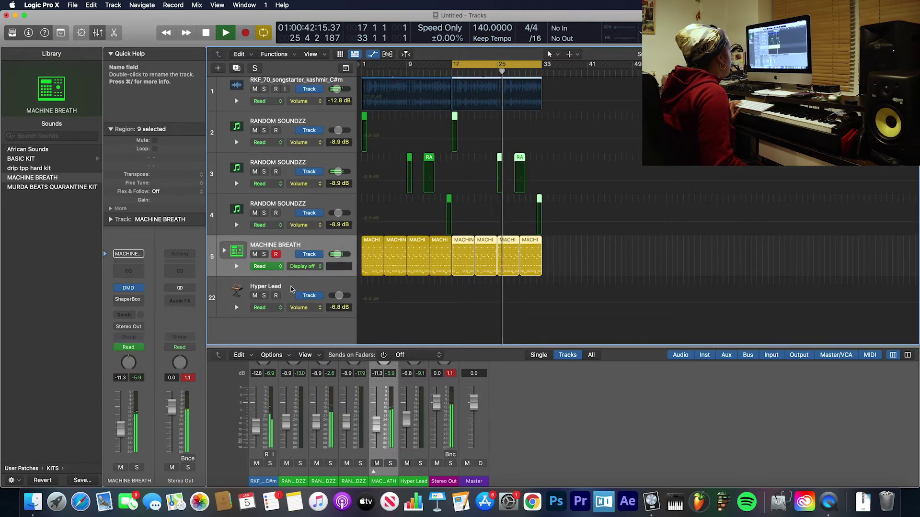
left_click(236, 266)
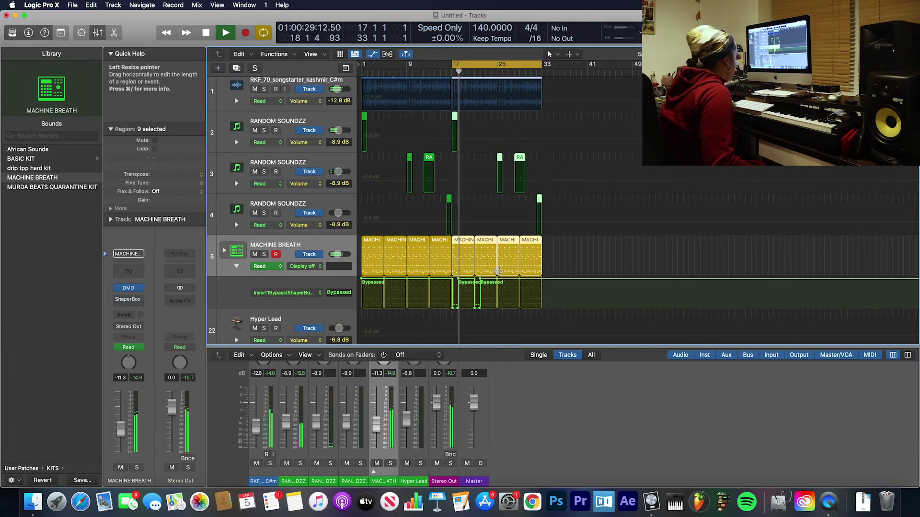
key("super+Right")
key("super+Right")
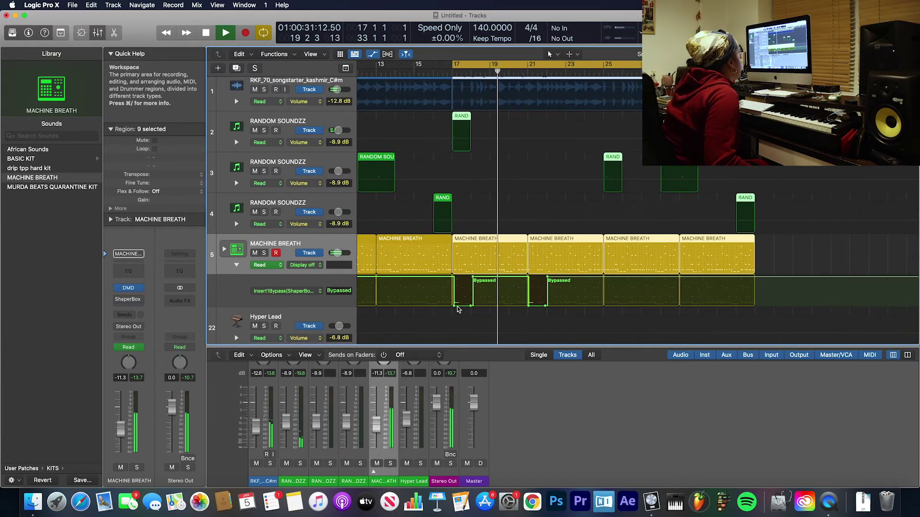
Extend the first active section in the MACHINE BREATH track's ShaperBox bypass automation so it spans bars 17 to 19
left_click(454, 302)
left_click_drag(456, 303, 471, 278)
left_click(472, 277)
left_click_drag(529, 303, 527, 303)
left_click_drag(527, 304, 527, 304)
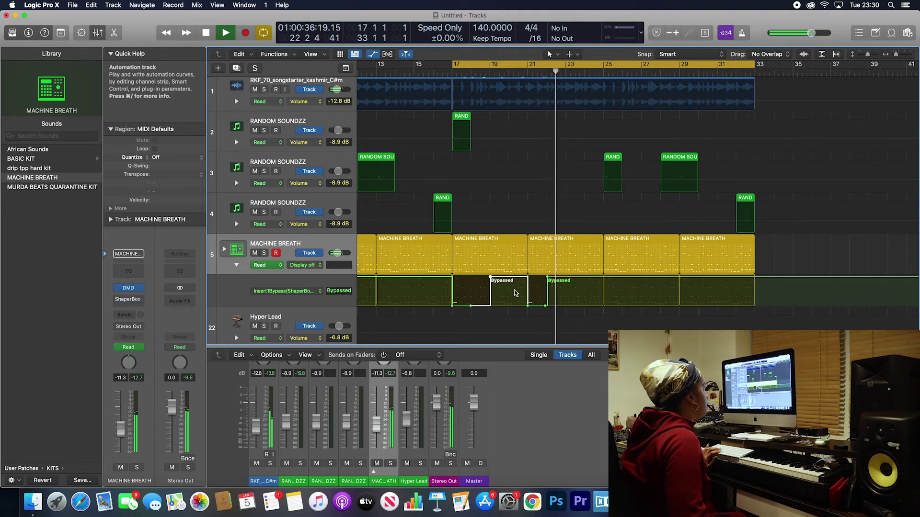
Move the second active section of the ShaperBox bypass automation to bars 25 to 27 and play back the stutters from bar 17
left_click_drag(548, 279, 641, 277)
left_click_drag(527, 307, 603, 304)
key("space")
key("space")
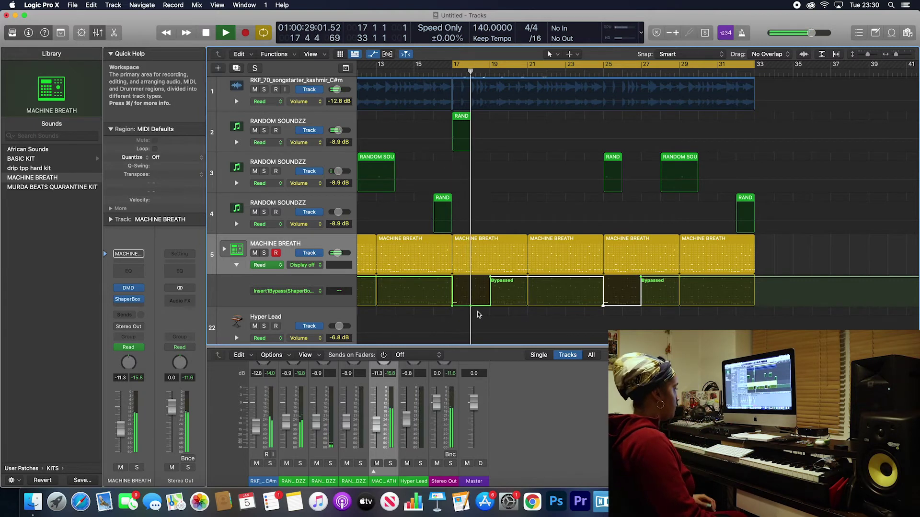
left_click_drag(452, 306, 452, 309)
key("space")
key("space")
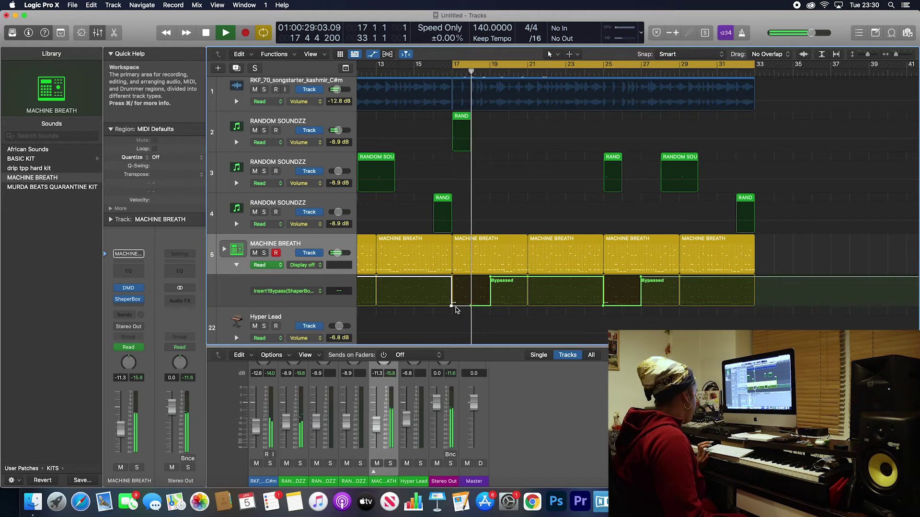
Record a sustained-note MIDI part on the Hyper Lead track from bar 17 to about bar 26 and play it back
scroll(456, 308, "left", 5)
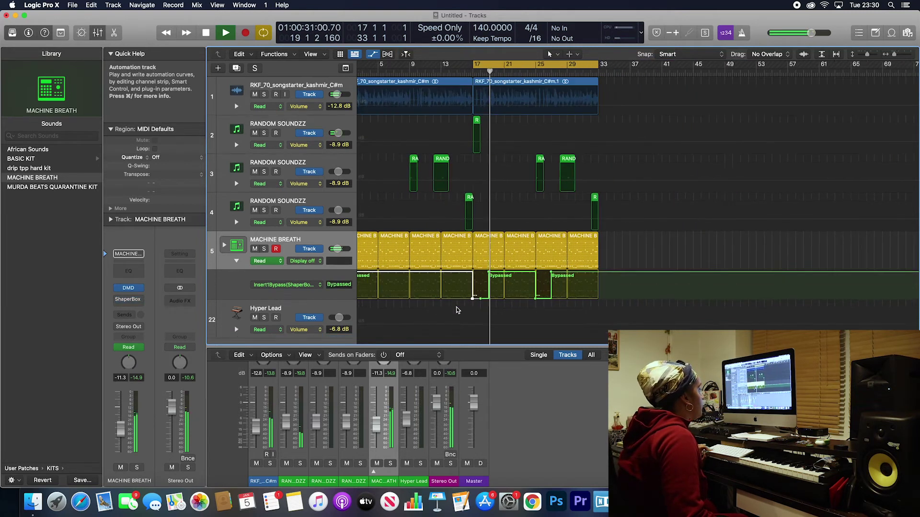
scroll(458, 309, "down", 3)
scroll(458, 311, "down", 5)
scroll(458, 310, "right", 4)
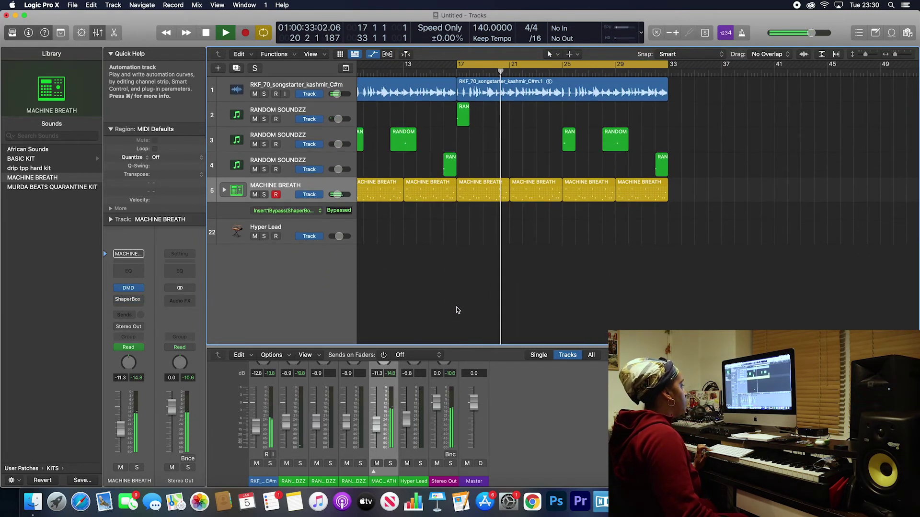
scroll(457, 310, "left", 3)
scroll(458, 310, "left", 3)
scroll(458, 311, "down", 3)
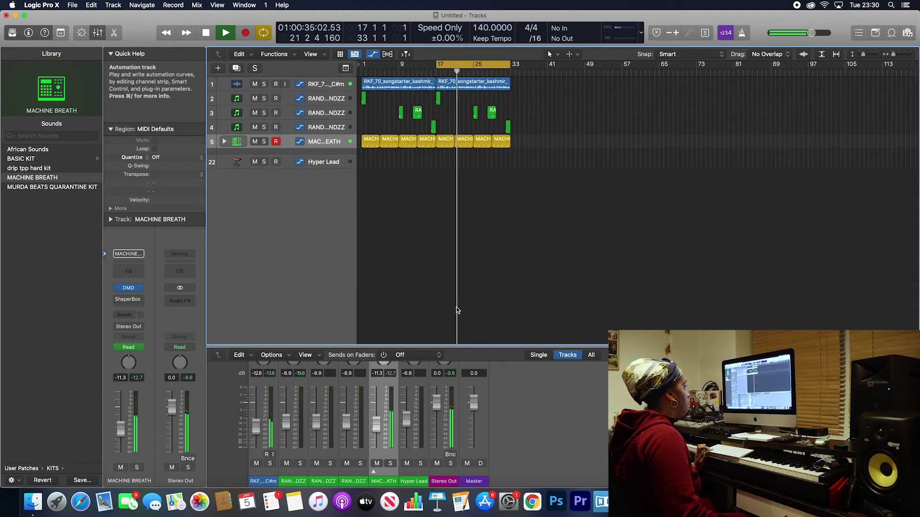
left_click(311, 150)
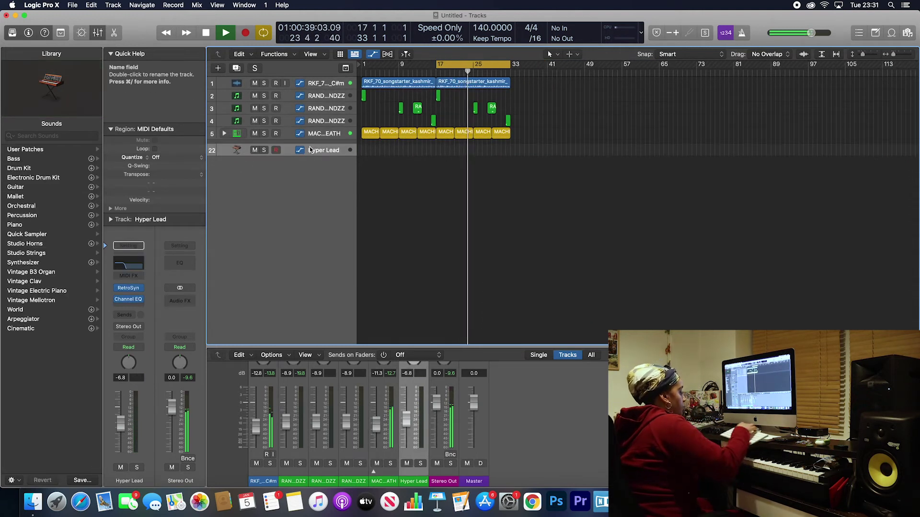
key("r")
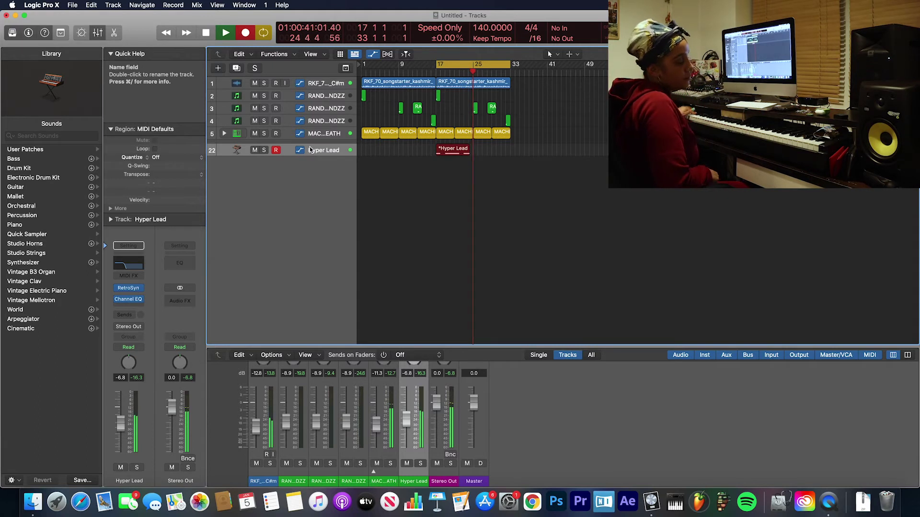
key("space")
key("space")
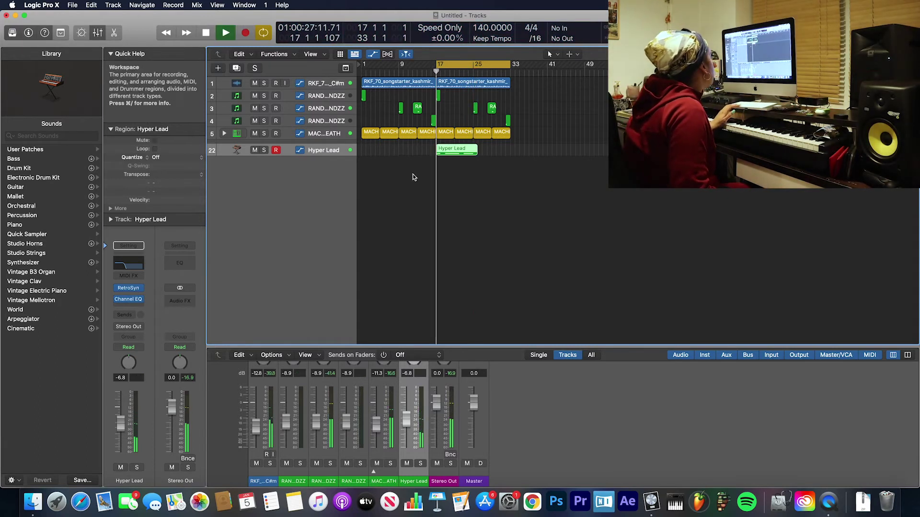
Open the recorded Hyper Lead region in the Piano Roll and raise the velocity of all its notes, keeping the project open
double_click(464, 151)
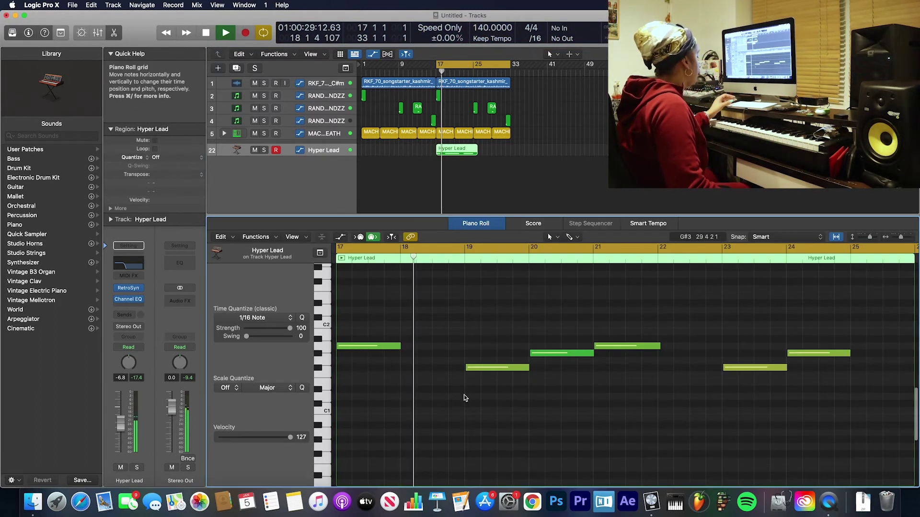
key("super+w")
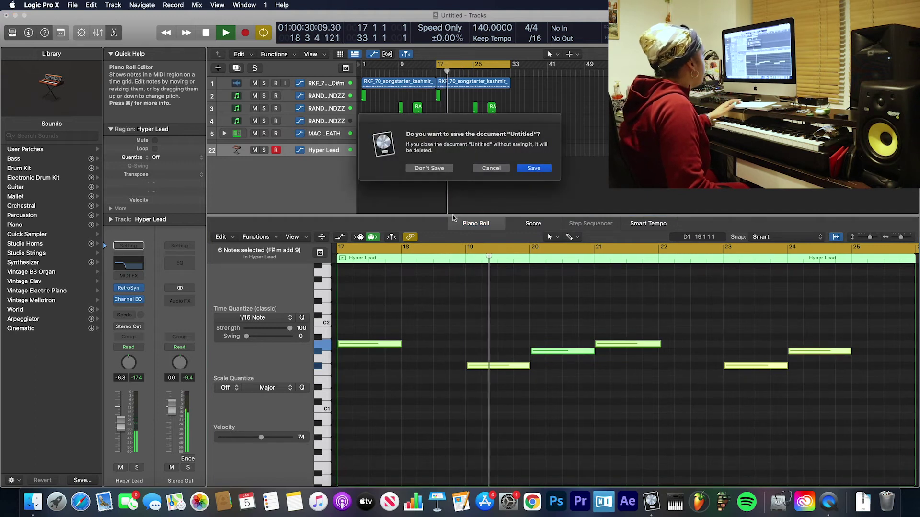
left_click(495, 168)
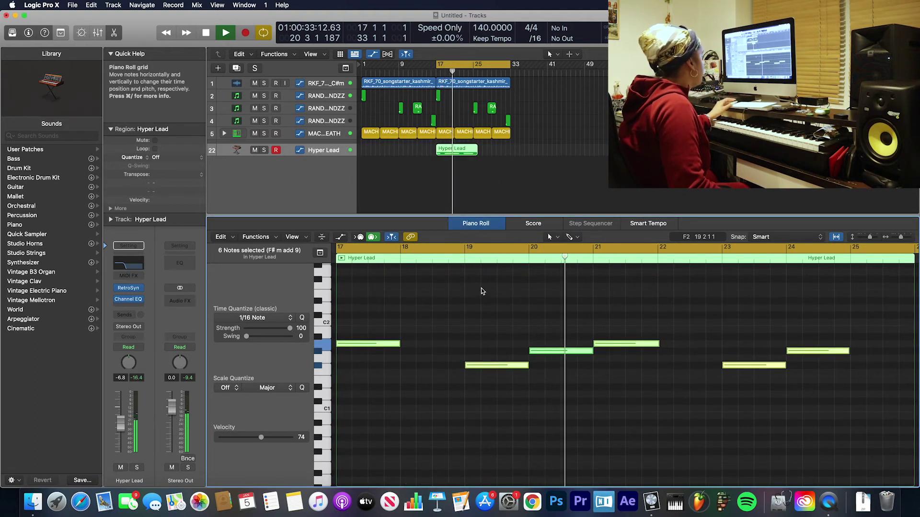
left_click_drag(259, 441, 403, 432)
scroll(603, 408, "down", 5)
scroll(603, 408, "up", 5)
scroll(602, 410, "down", 3)
scroll(601, 409, "up", 3)
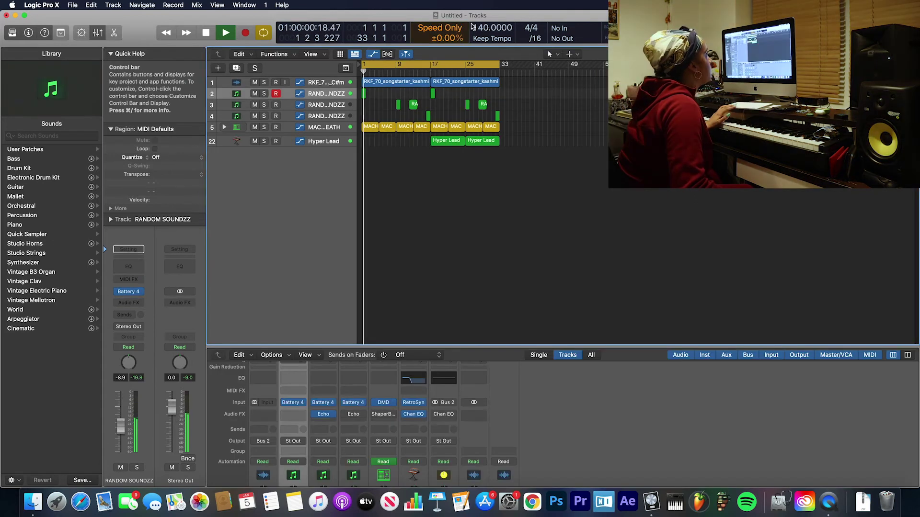
Switch the project from Speed Only to Varispeed and lower the playback speed to -20.00%
left_click(429, 27)
left_click(437, 35)
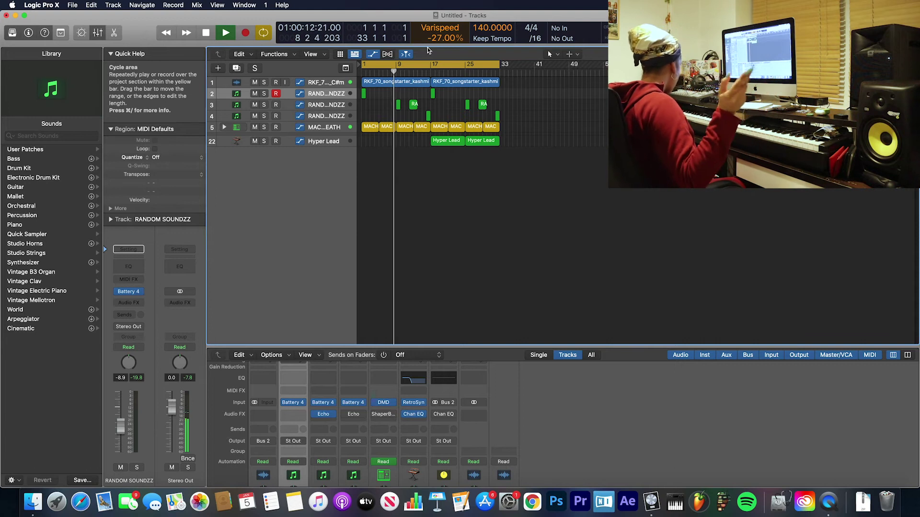
Enlarge the mixer, insert a Flanger on the Stereo Out channel, lower its Mix to 0%, and close the plug-in window
left_click_drag(460, 345, 460, 257)
left_click(473, 340)
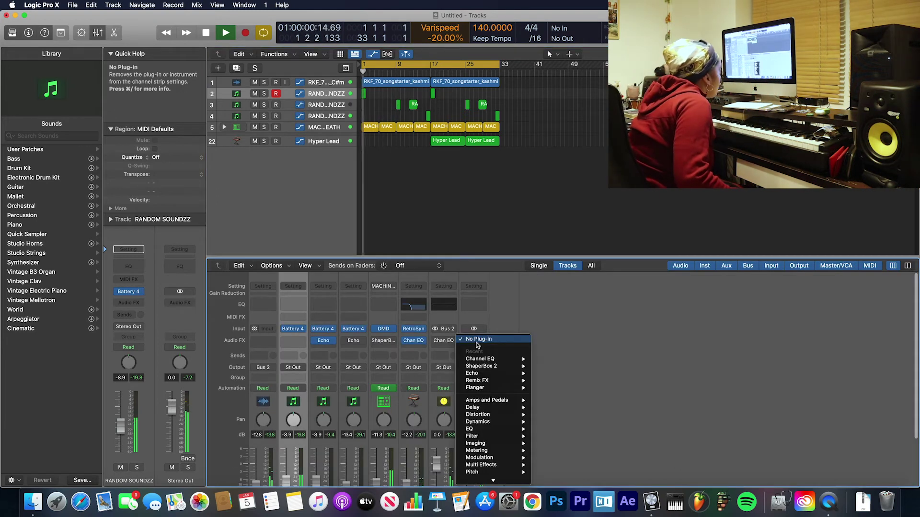
mouse_move(484, 411)
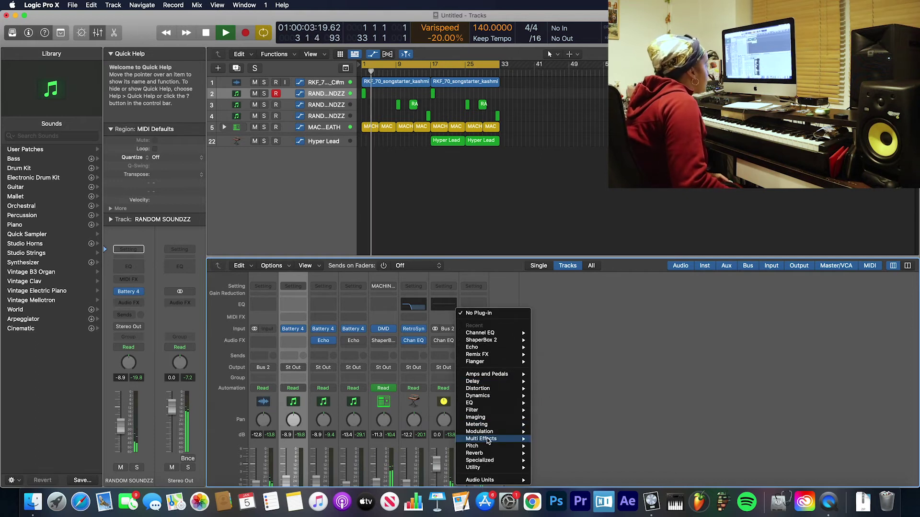
mouse_move(493, 431)
mouse_move(577, 467)
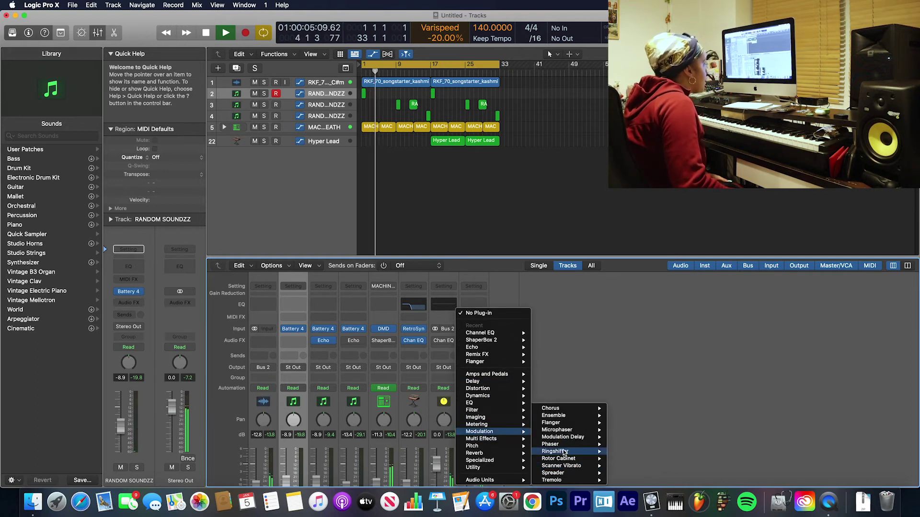
left_click(557, 423)
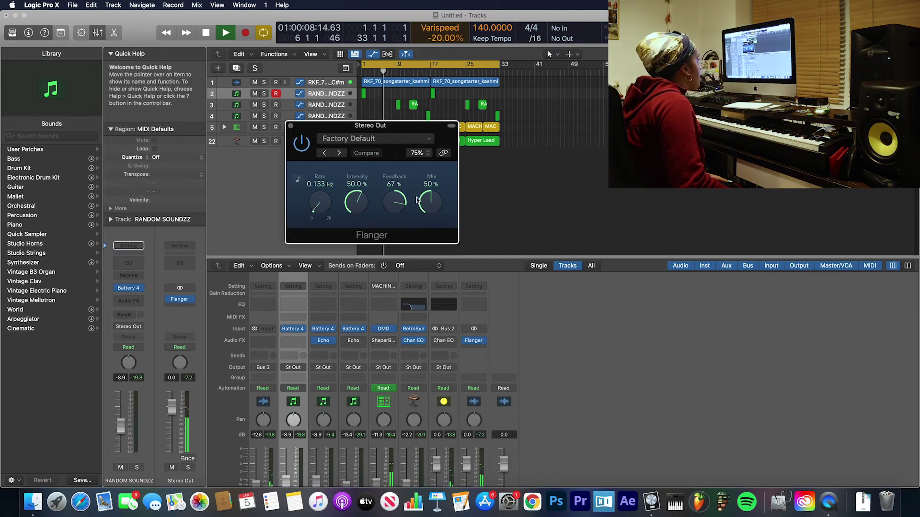
left_click_drag(433, 188, 434, 187)
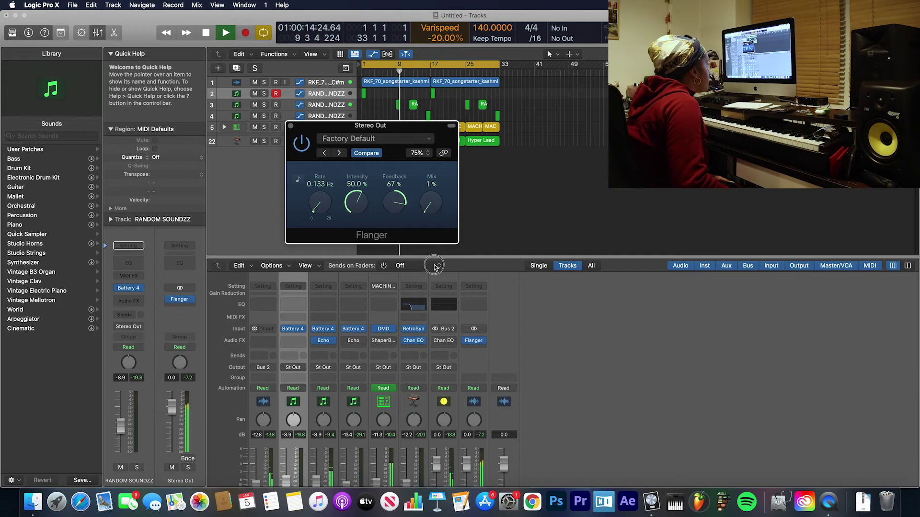
left_click(290, 126)
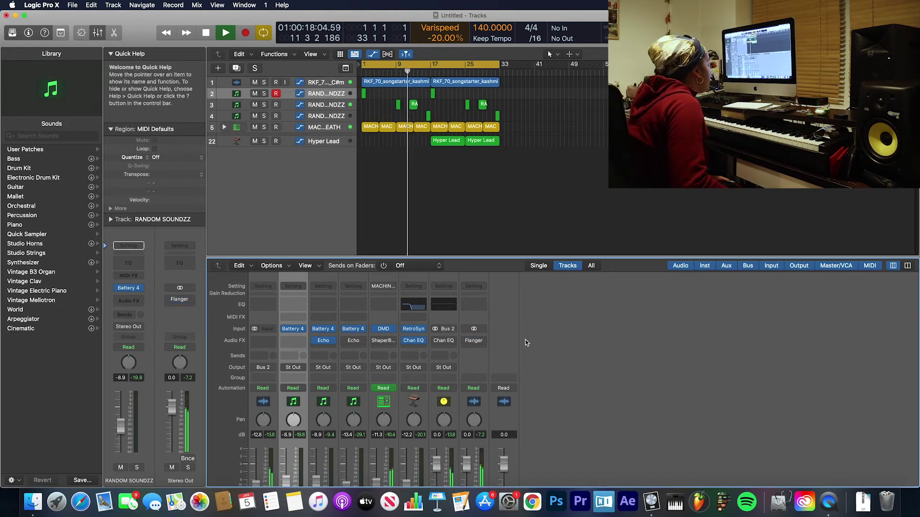
Reopen the Stereo Out Flanger and audition it by sweeping its Mix up to about 51% and back to 0%
left_click(474, 344)
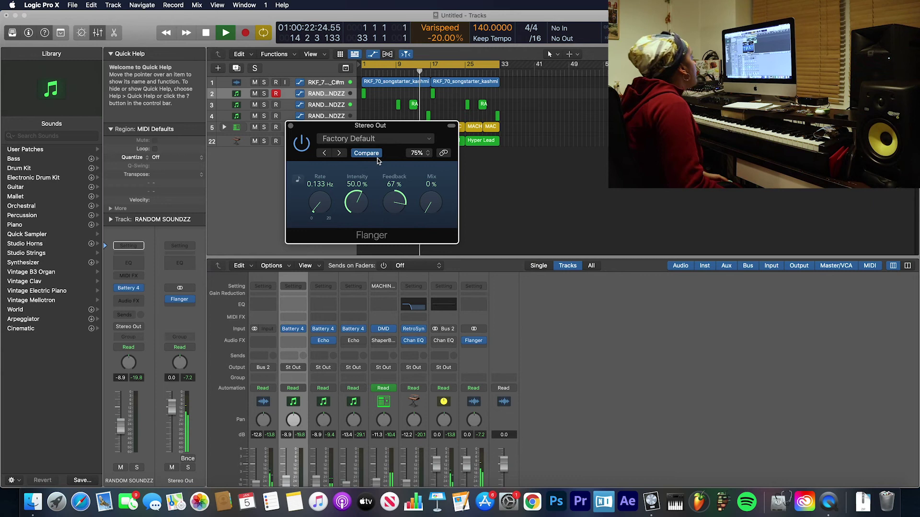
left_click_drag(390, 127, 448, 214)
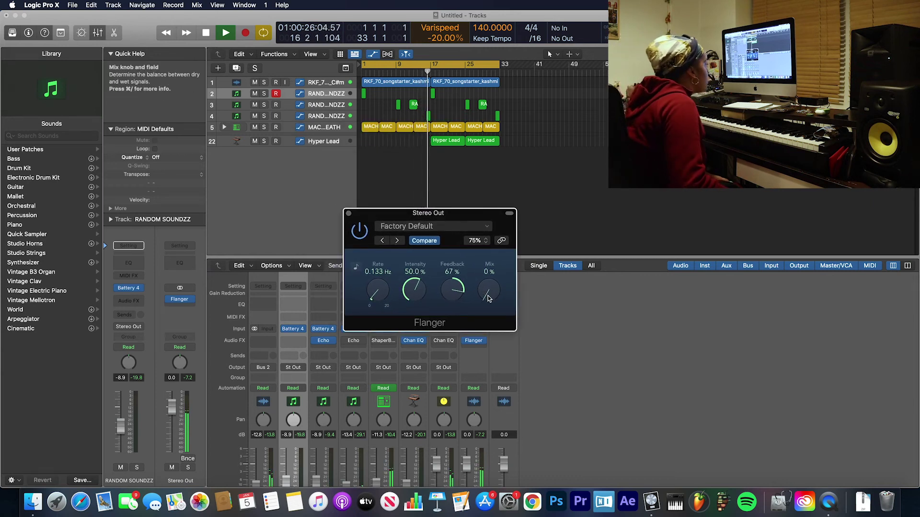
left_click_drag(487, 298, 616, 201)
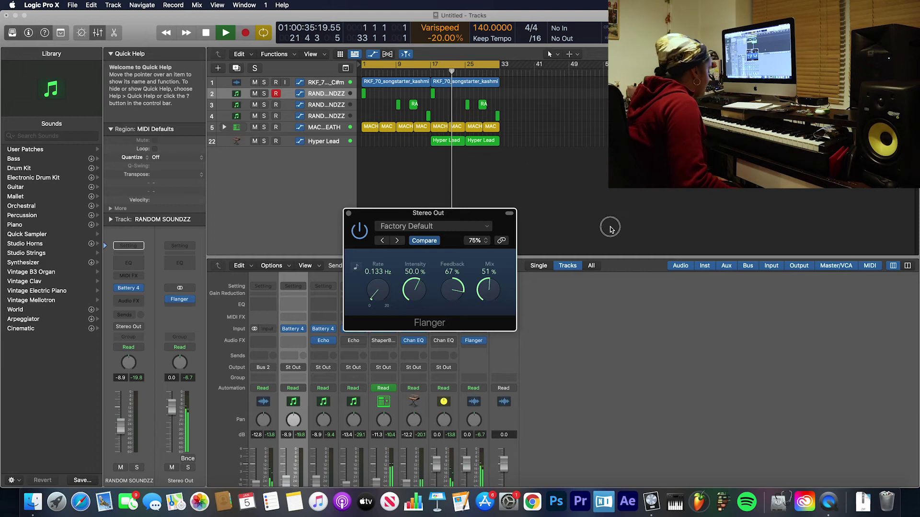
left_click_drag(607, 240, 550, 343)
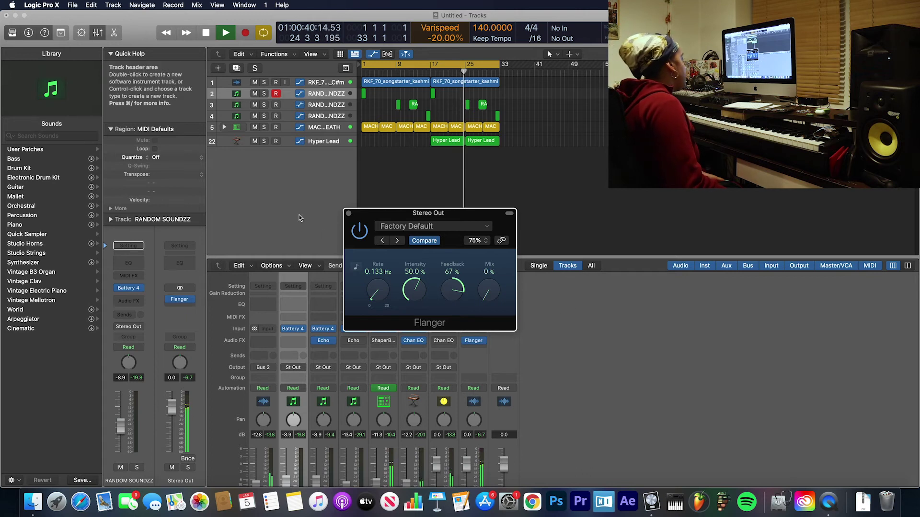